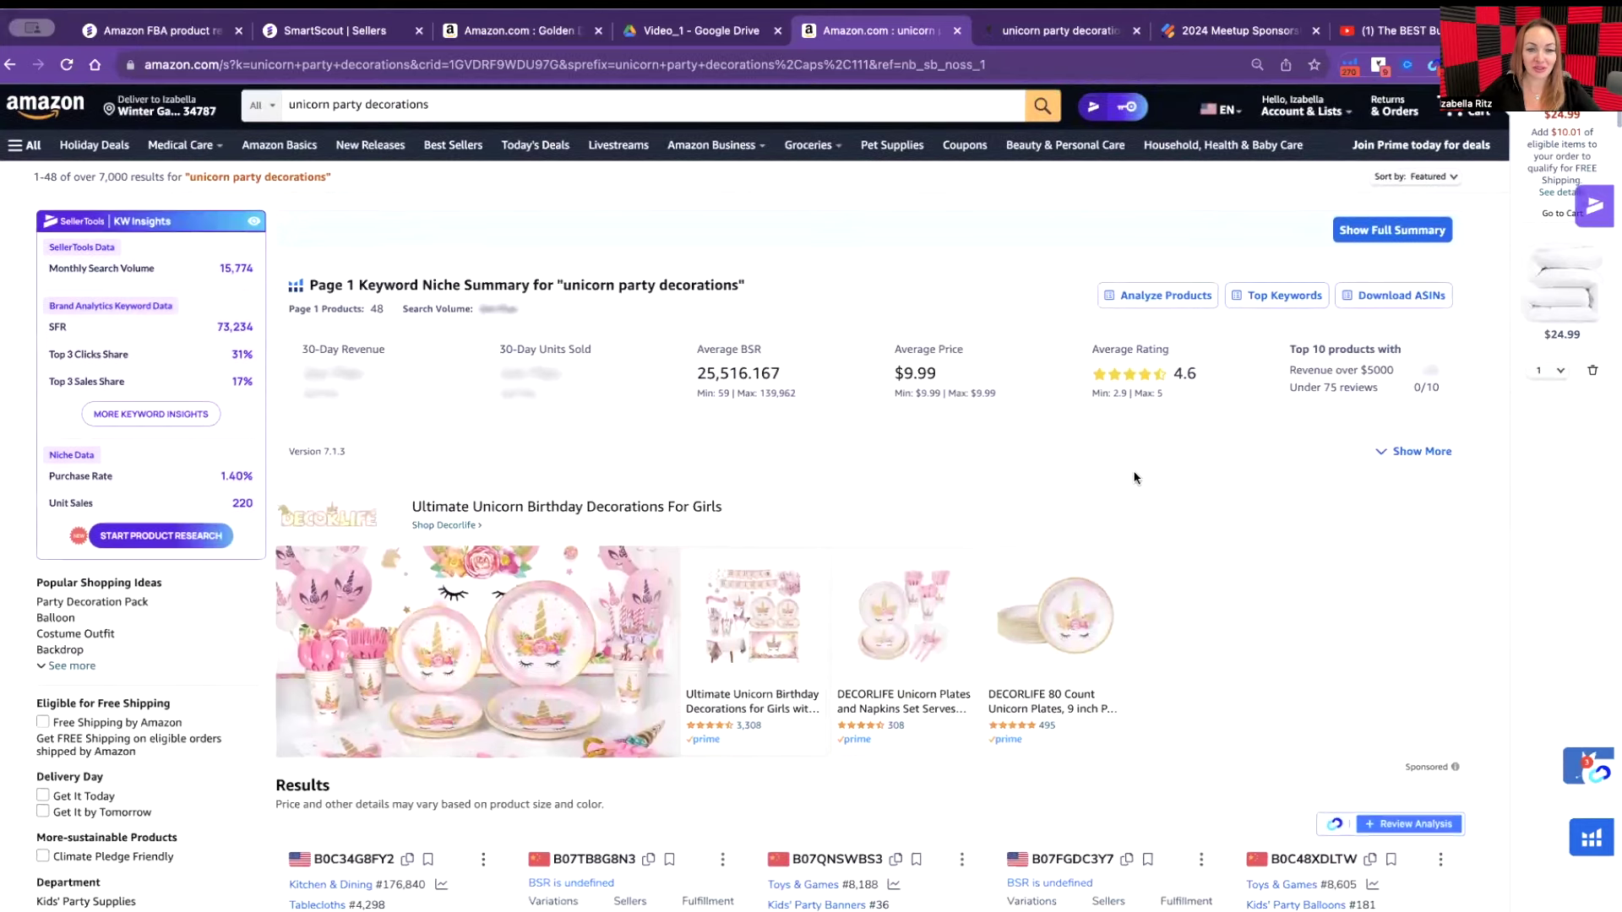
Open DataDive's Divebox for 'unicorn party decorations', showing 45,235 search volume and 48 competitors.
{"action": "scroll", "coordinate": [1138, 475], "scroll_direction": "down", "scroll_amount": 1}
{"action": "scroll", "coordinate": [1138, 473], "scroll_direction": "down", "scroll_amount": 5}
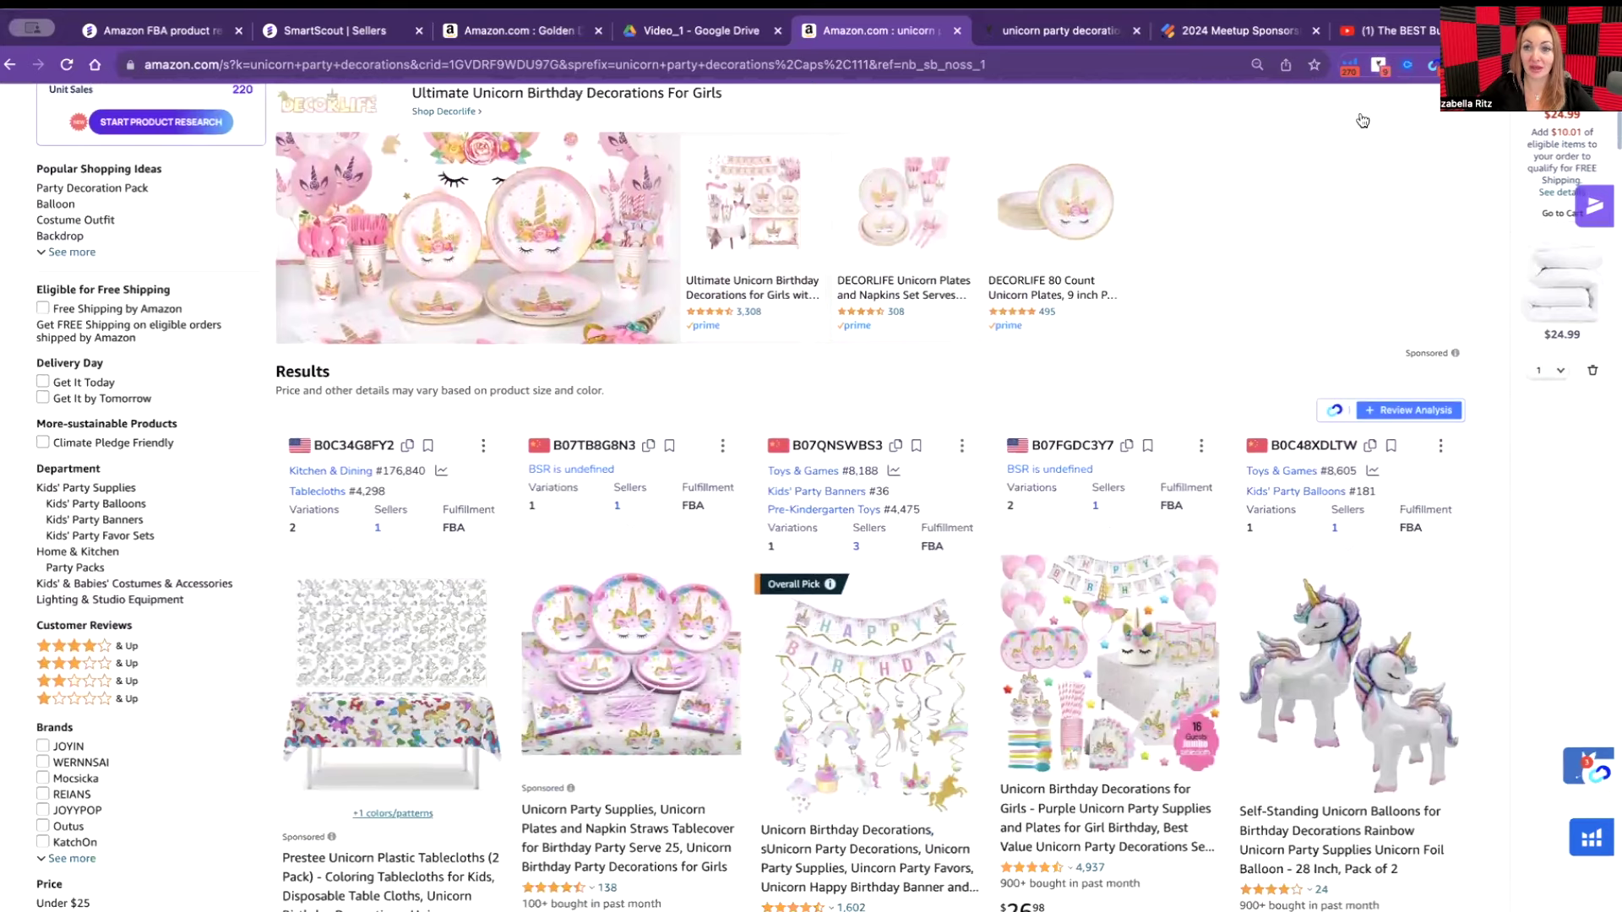
{"action": "left_click", "coordinate": [1379, 64]}
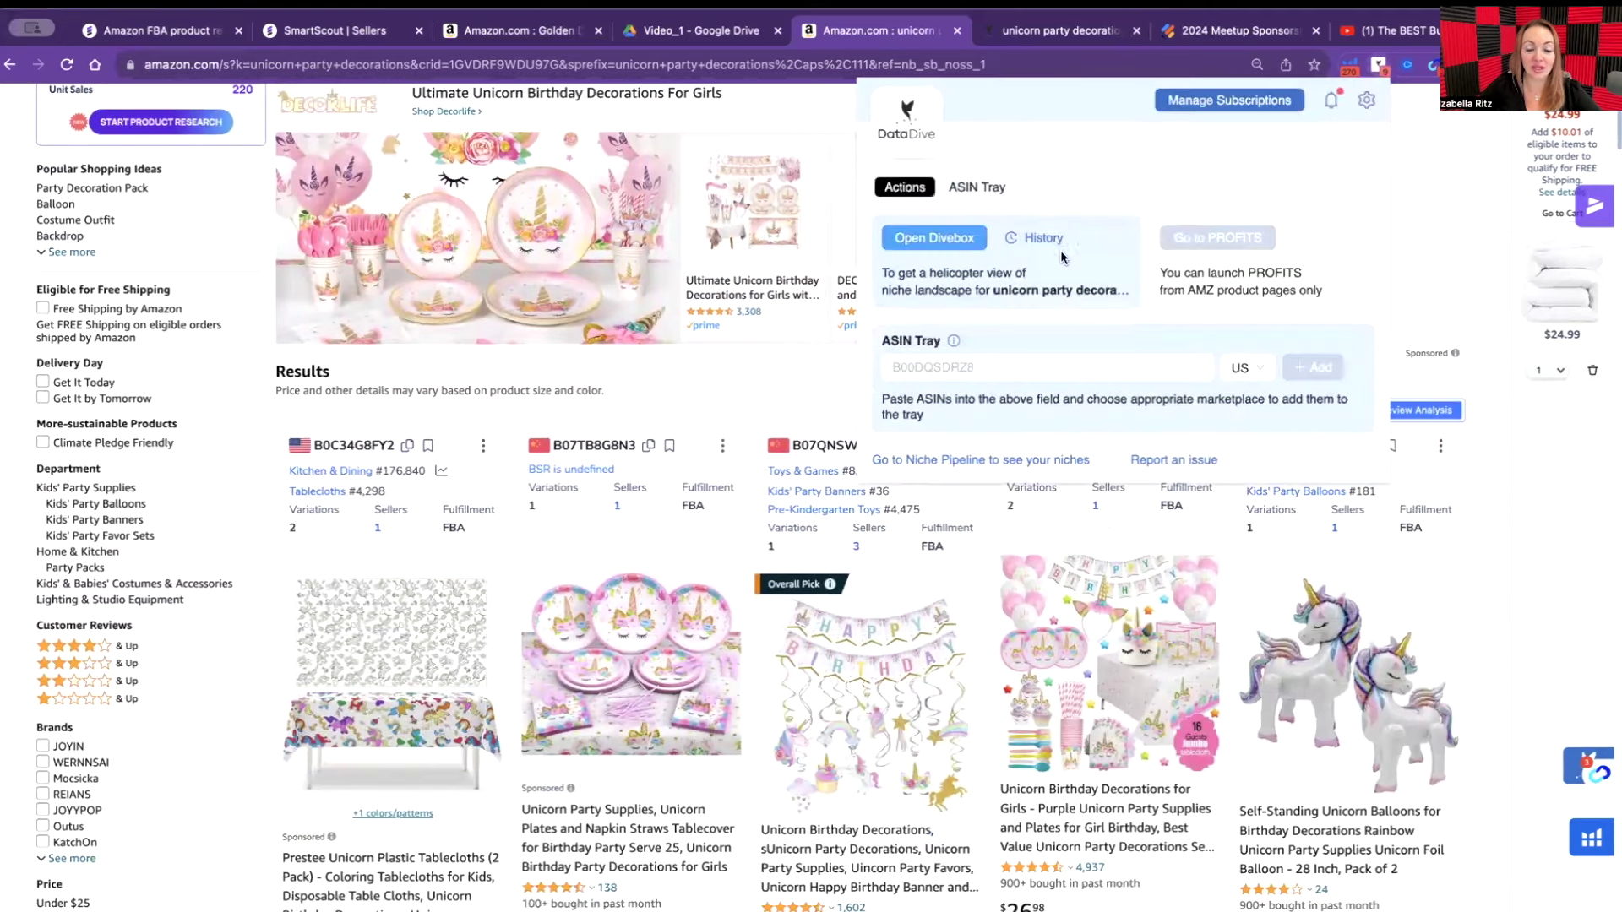
{"action": "key", "text": "Escape"}
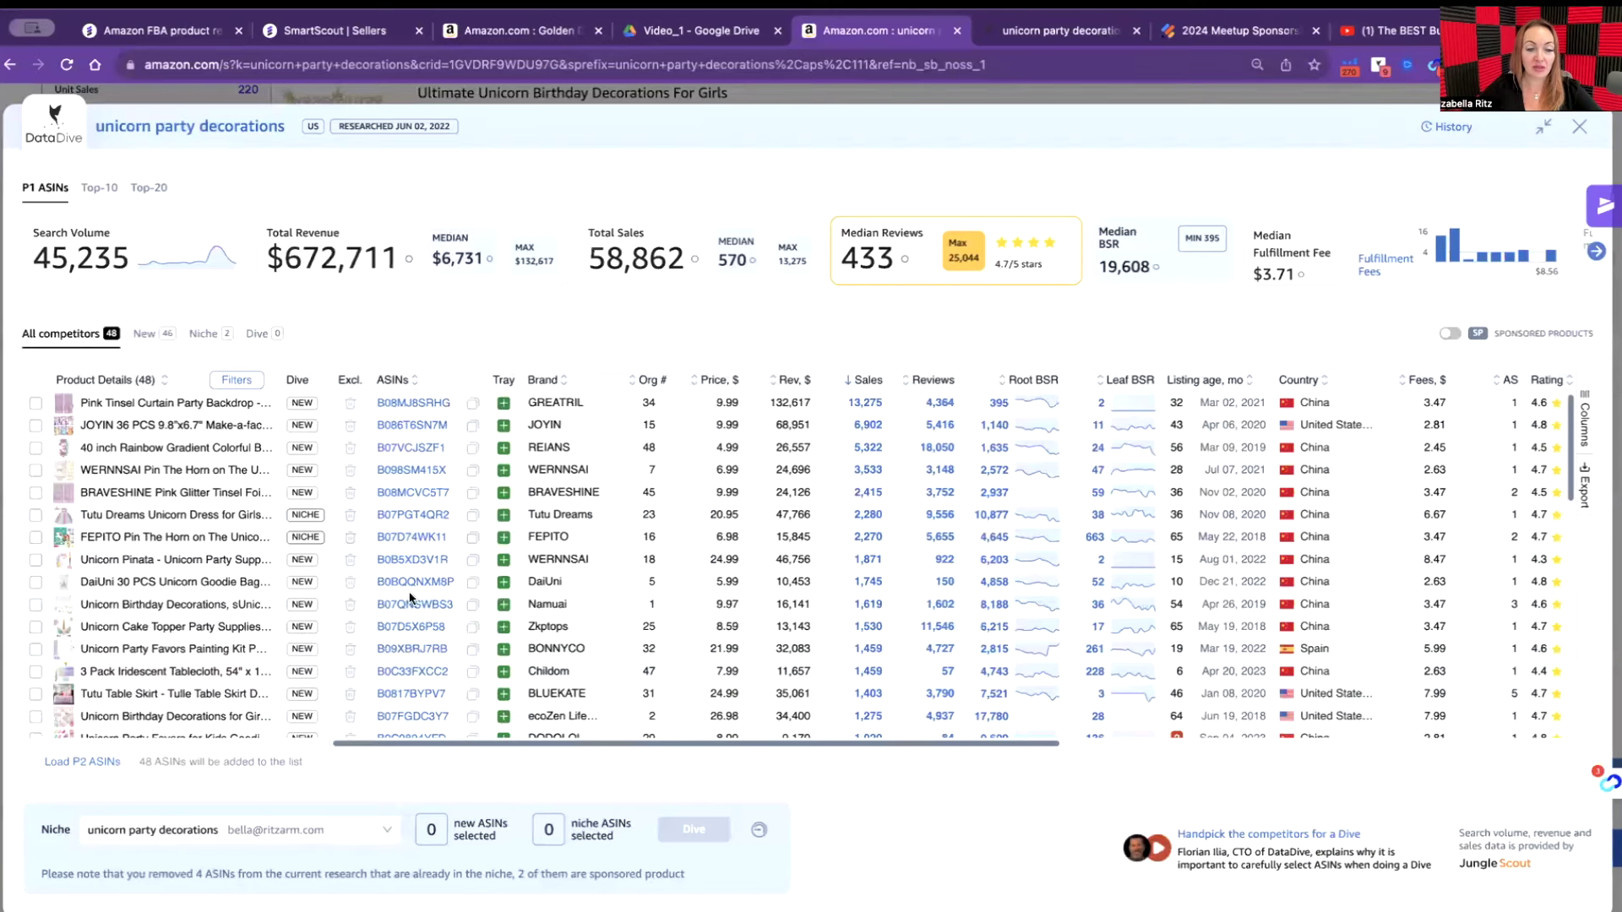
Select the JOYIN, Tutu Dreams, FEPITO, unicorn pinata and DaiUni listings for the Dive.
{"action": "mouse_move", "coordinate": [398, 706]}
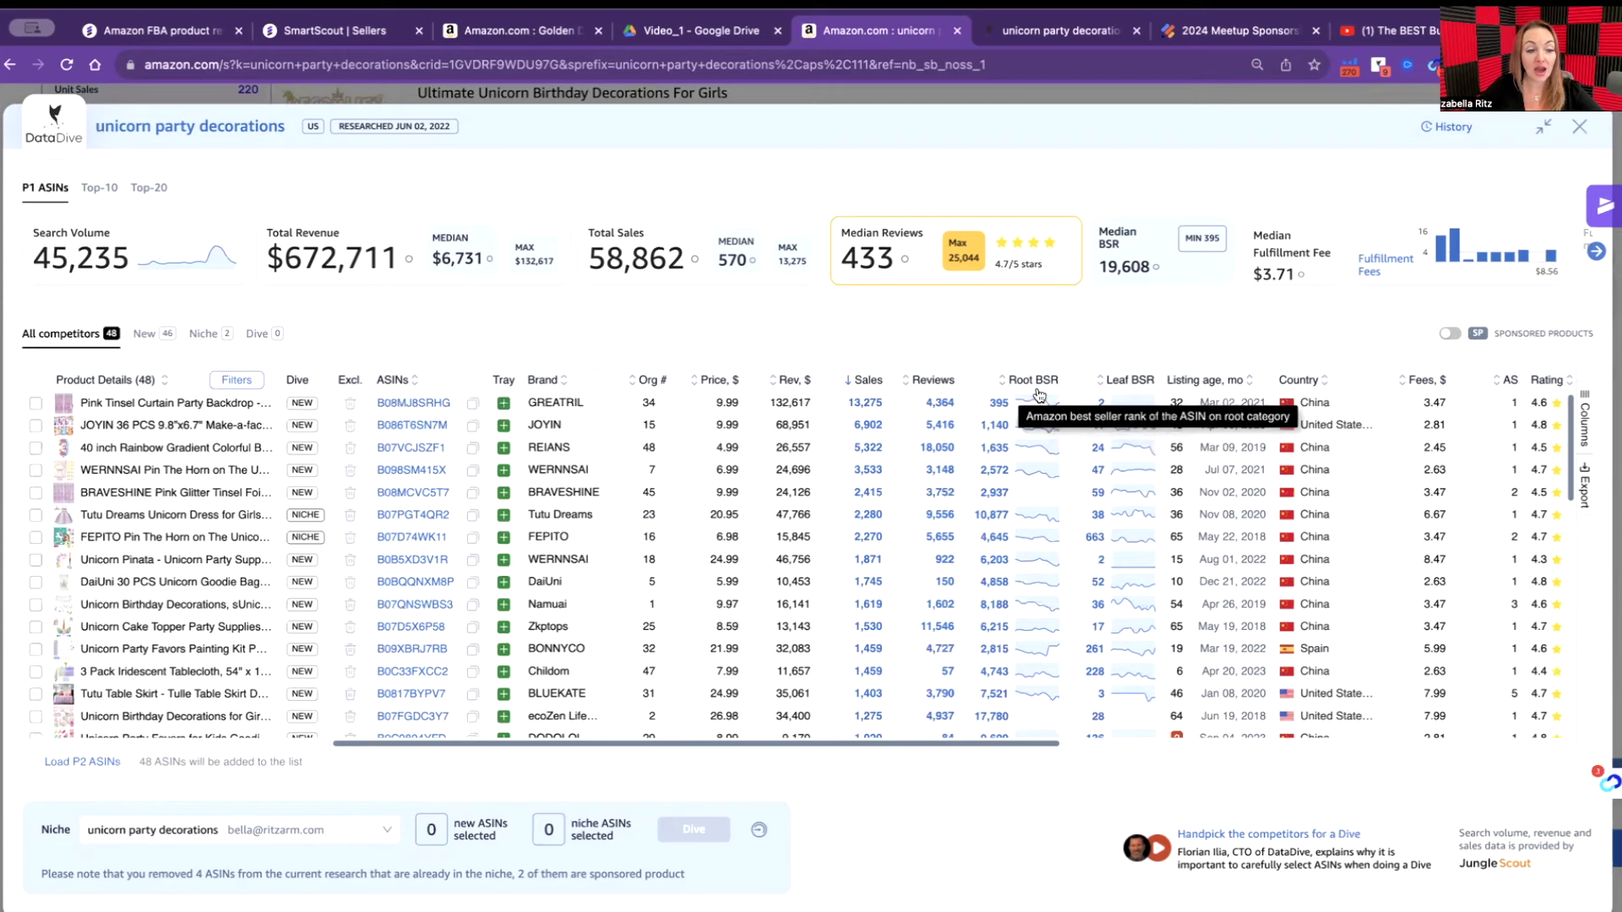
{"action": "left_click", "coordinate": [36, 425]}
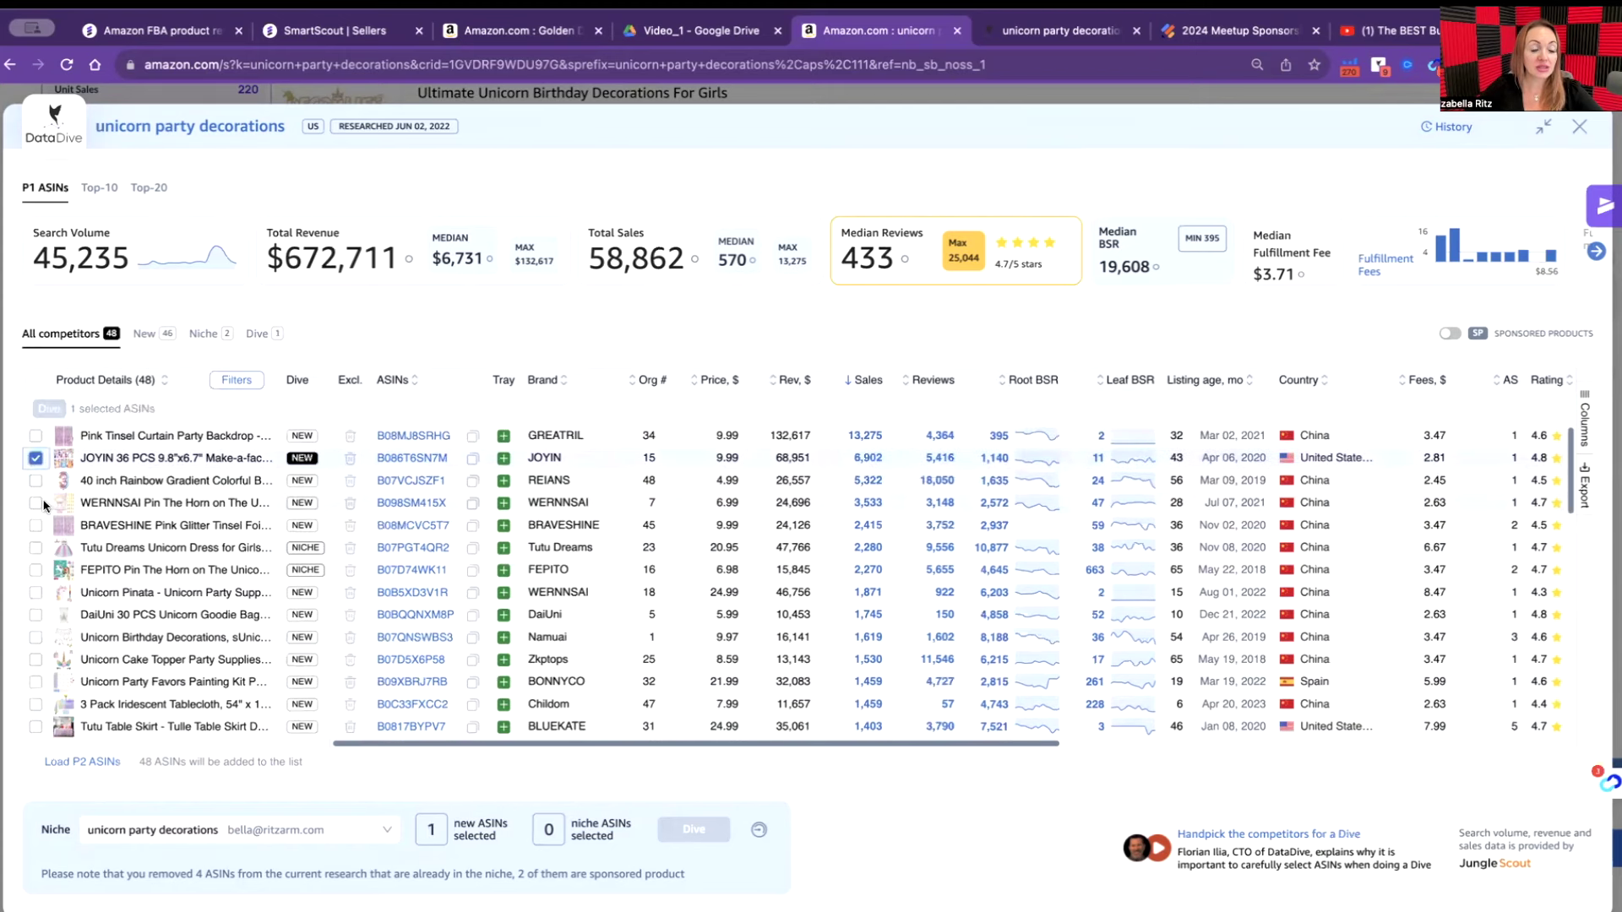
{"action": "left_click", "coordinate": [36, 547]}
{"action": "left_click", "coordinate": [36, 569]}
{"action": "left_click", "coordinate": [36, 592]}
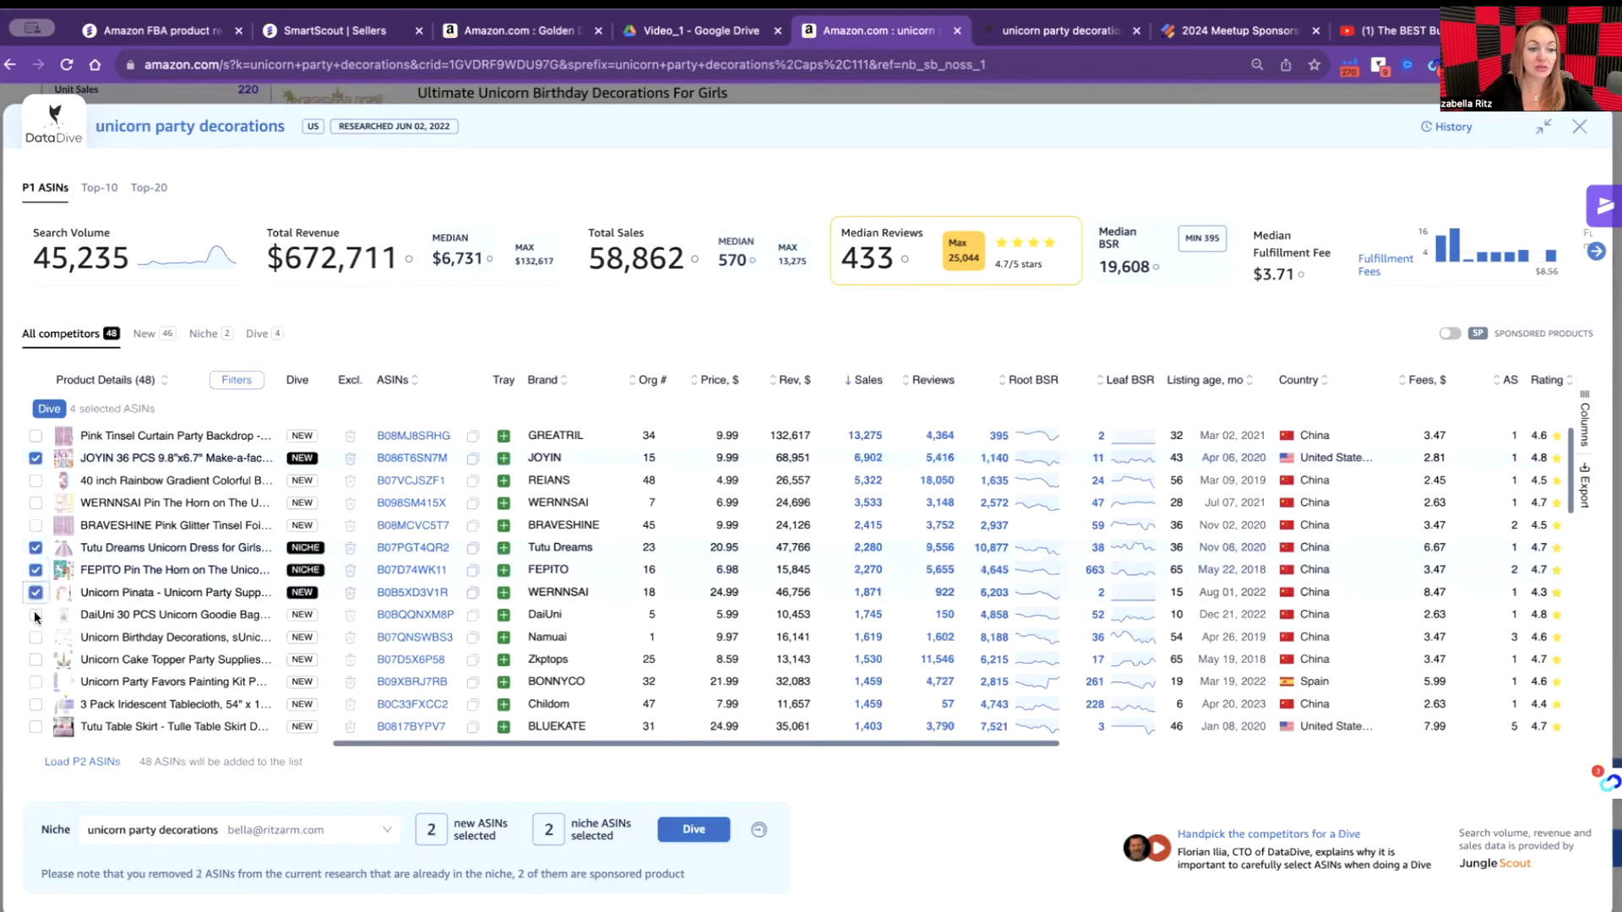
{"action": "left_click", "coordinate": [36, 614]}
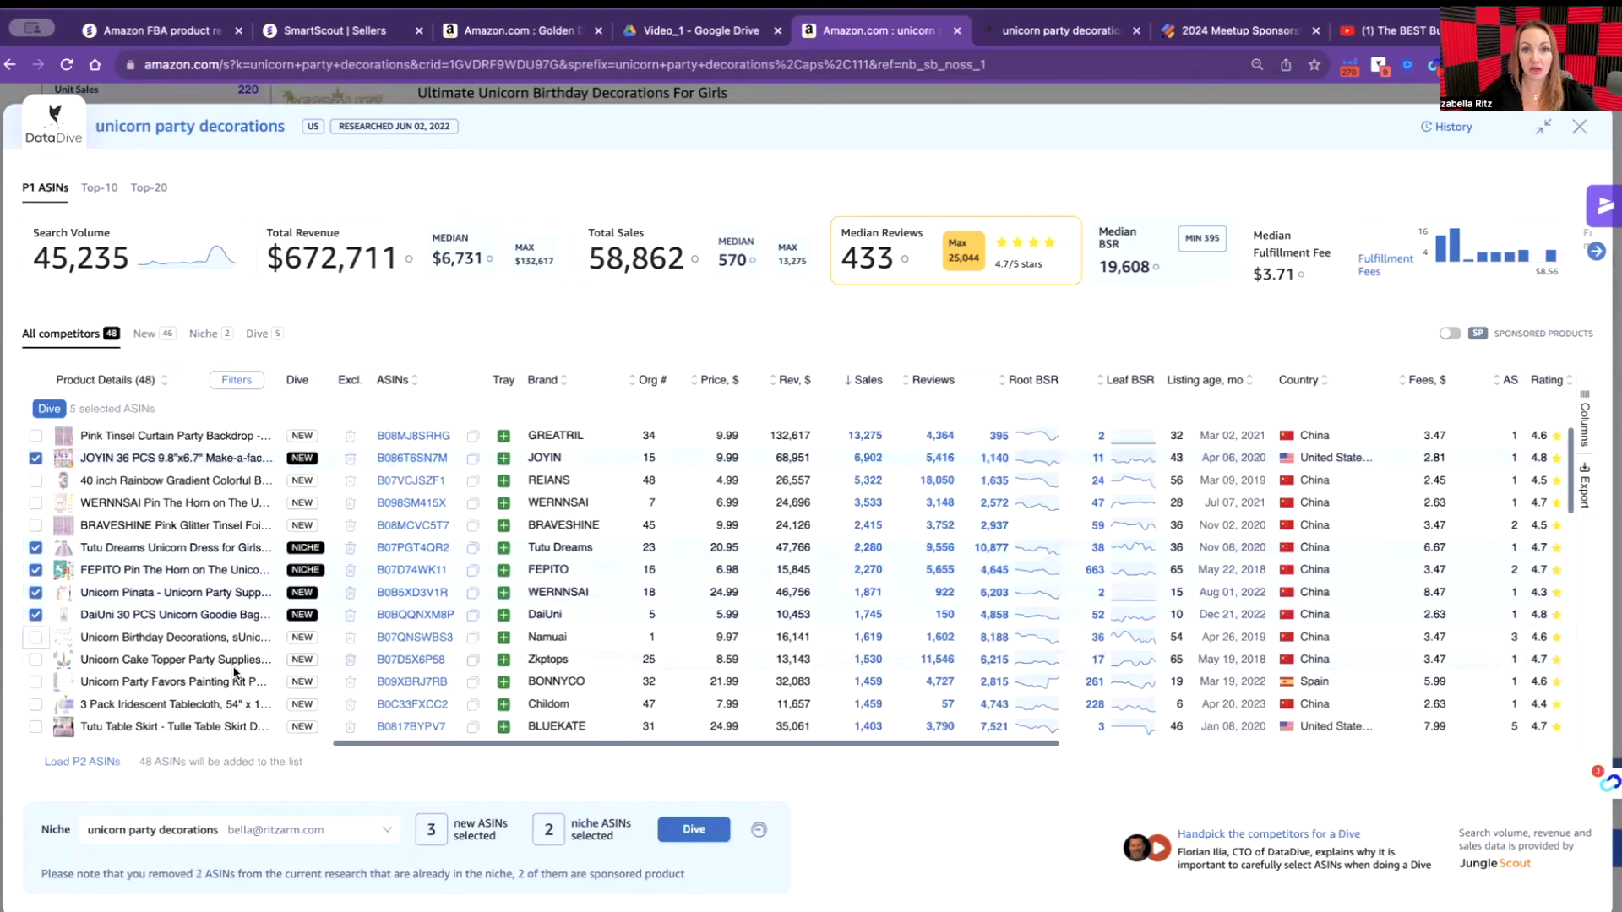
Open the 75-keyword Master Keyword List and scan its per-competitor rank columns.
{"action": "left_click", "coordinate": [1048, 31]}
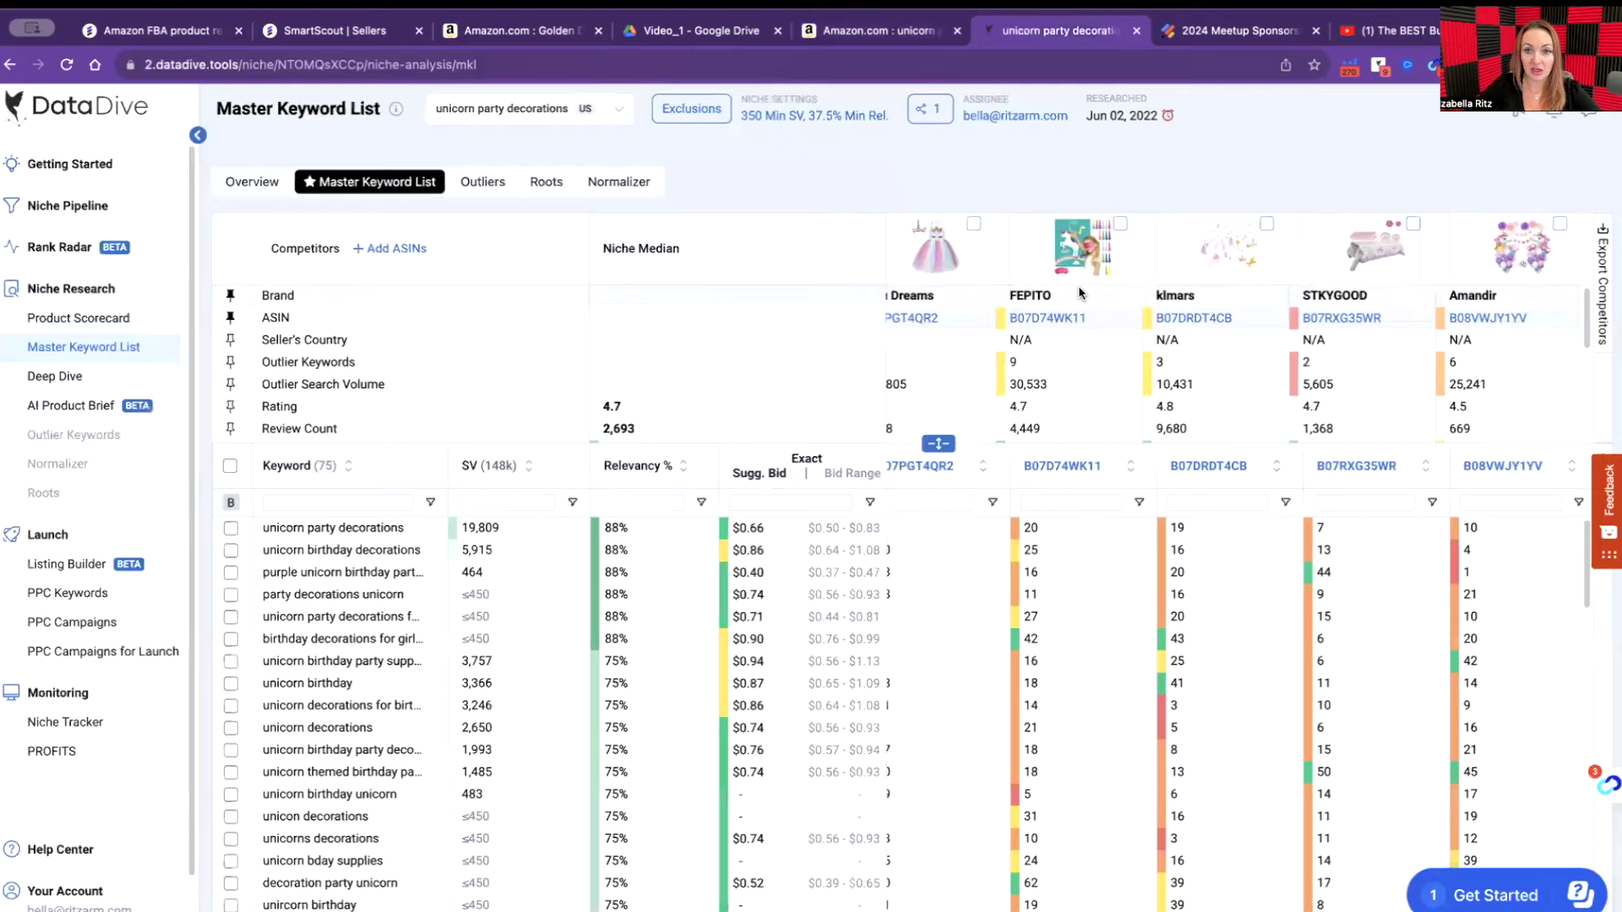
{"action": "scroll", "coordinate": [1081, 293], "scroll_direction": "right", "scroll_amount": 5}
{"action": "scroll", "coordinate": [1082, 293], "scroll_direction": "right", "scroll_amount": 2}
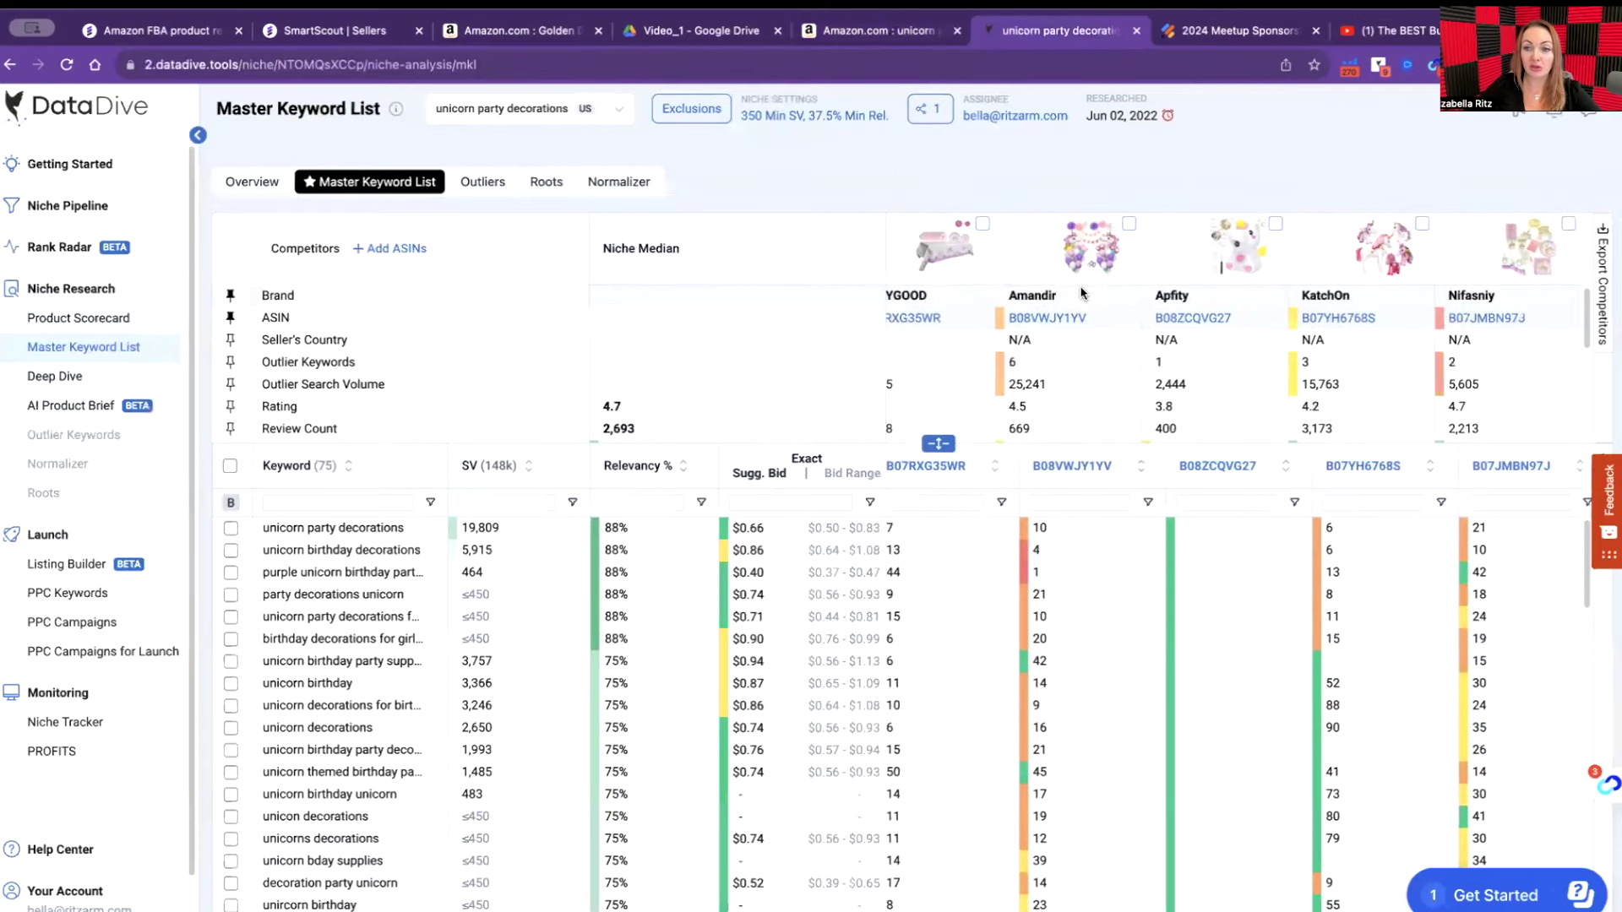
{"action": "scroll", "coordinate": [1016, 302], "scroll_direction": "left", "scroll_amount": 5}
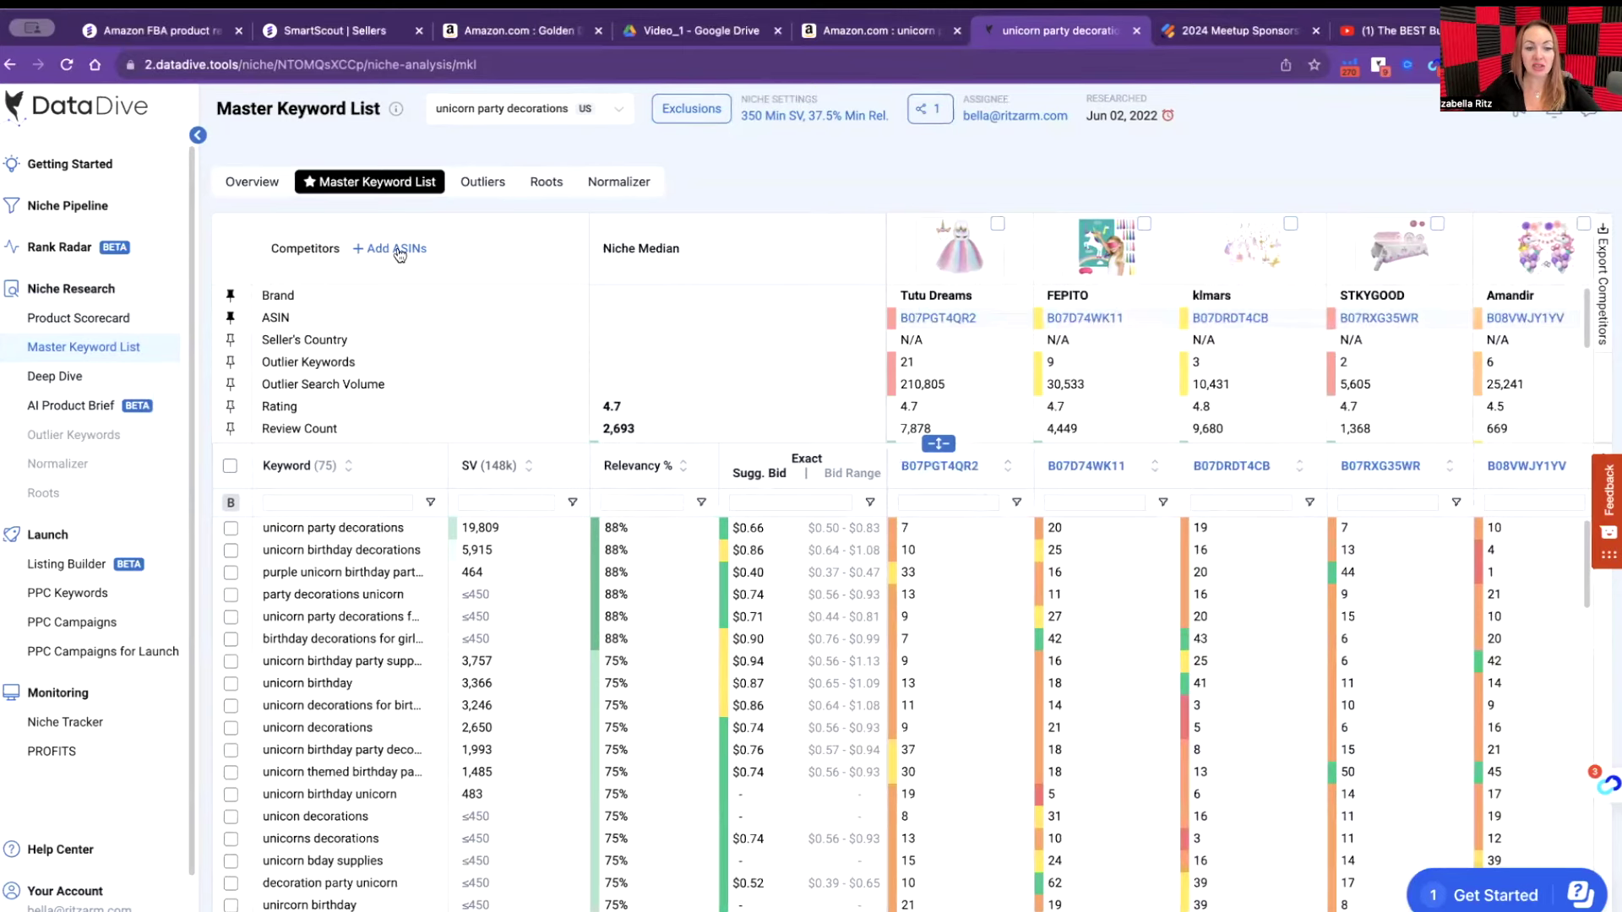
Sort keywords by search volume descending and widen the Keyword column to show full keywords.
{"action": "left_click", "coordinate": [494, 468]}
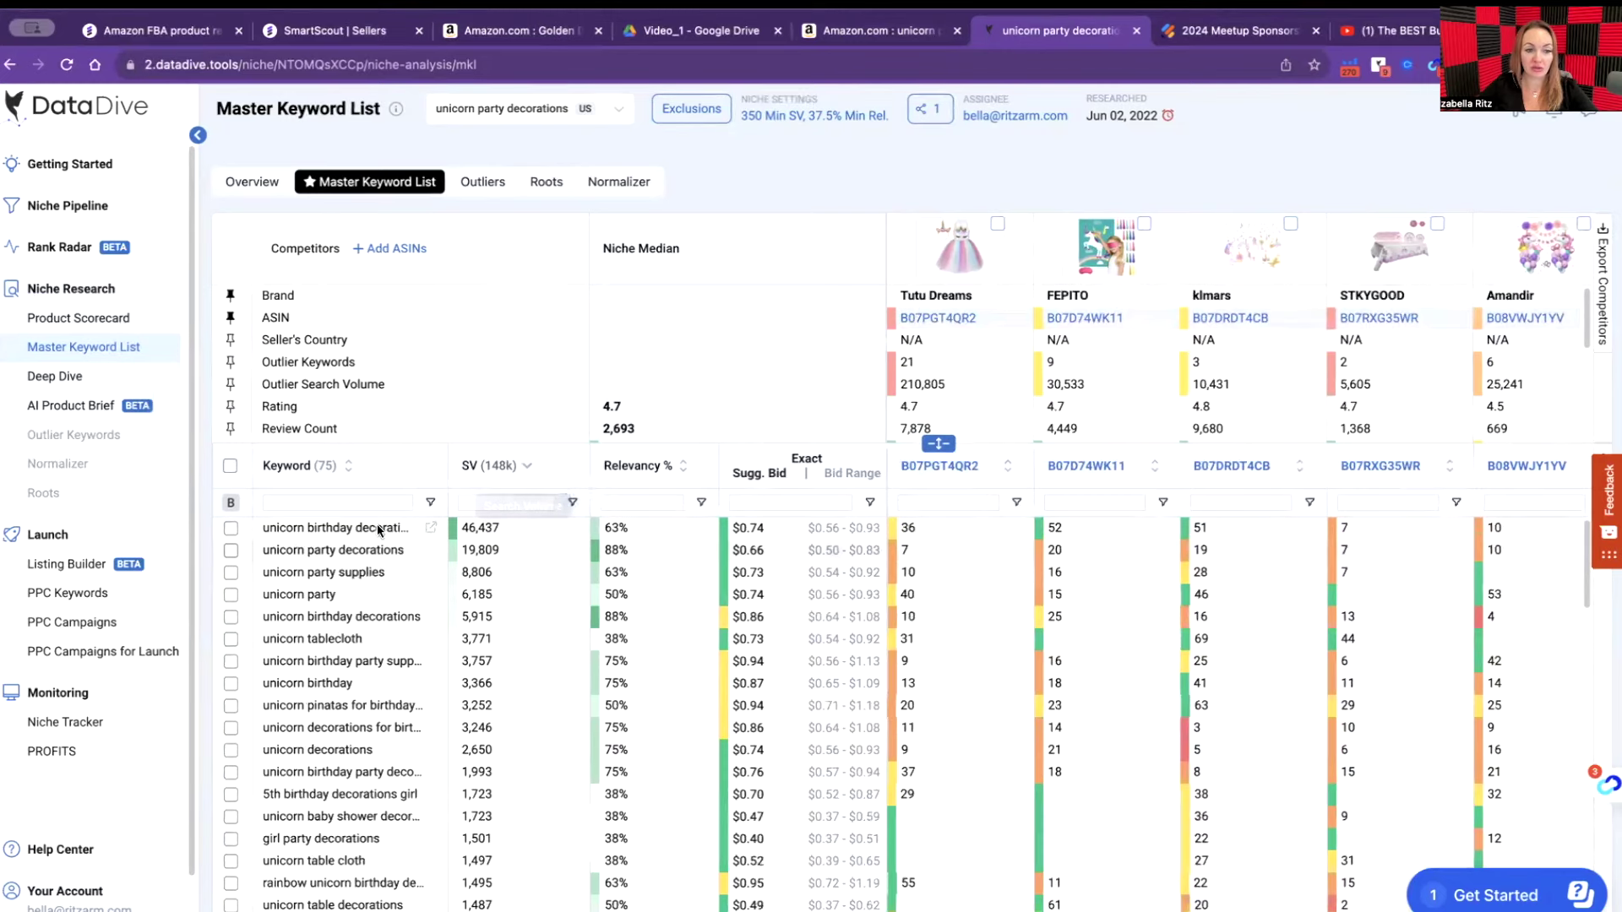
{"action": "left_click_drag", "start_coordinate": [448, 466], "coordinate": [519, 464]}
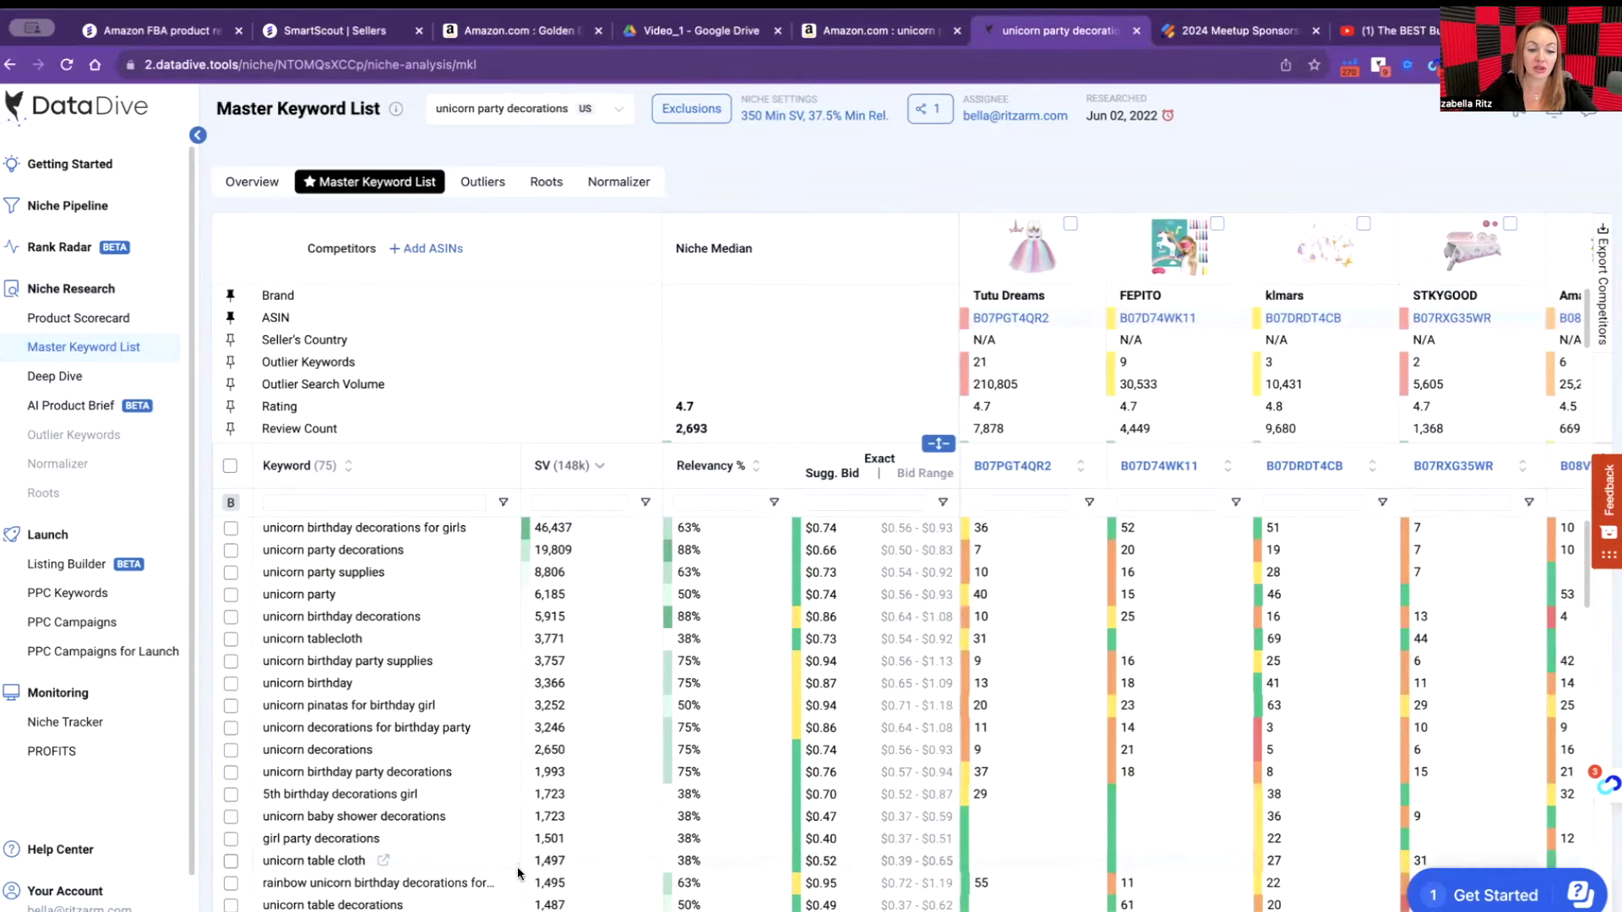
Collapse the competitor details panel and browse the ASIN rank columns for each keyword.
{"action": "scroll", "coordinate": [517, 873], "scroll_direction": "down", "scroll_amount": 3}
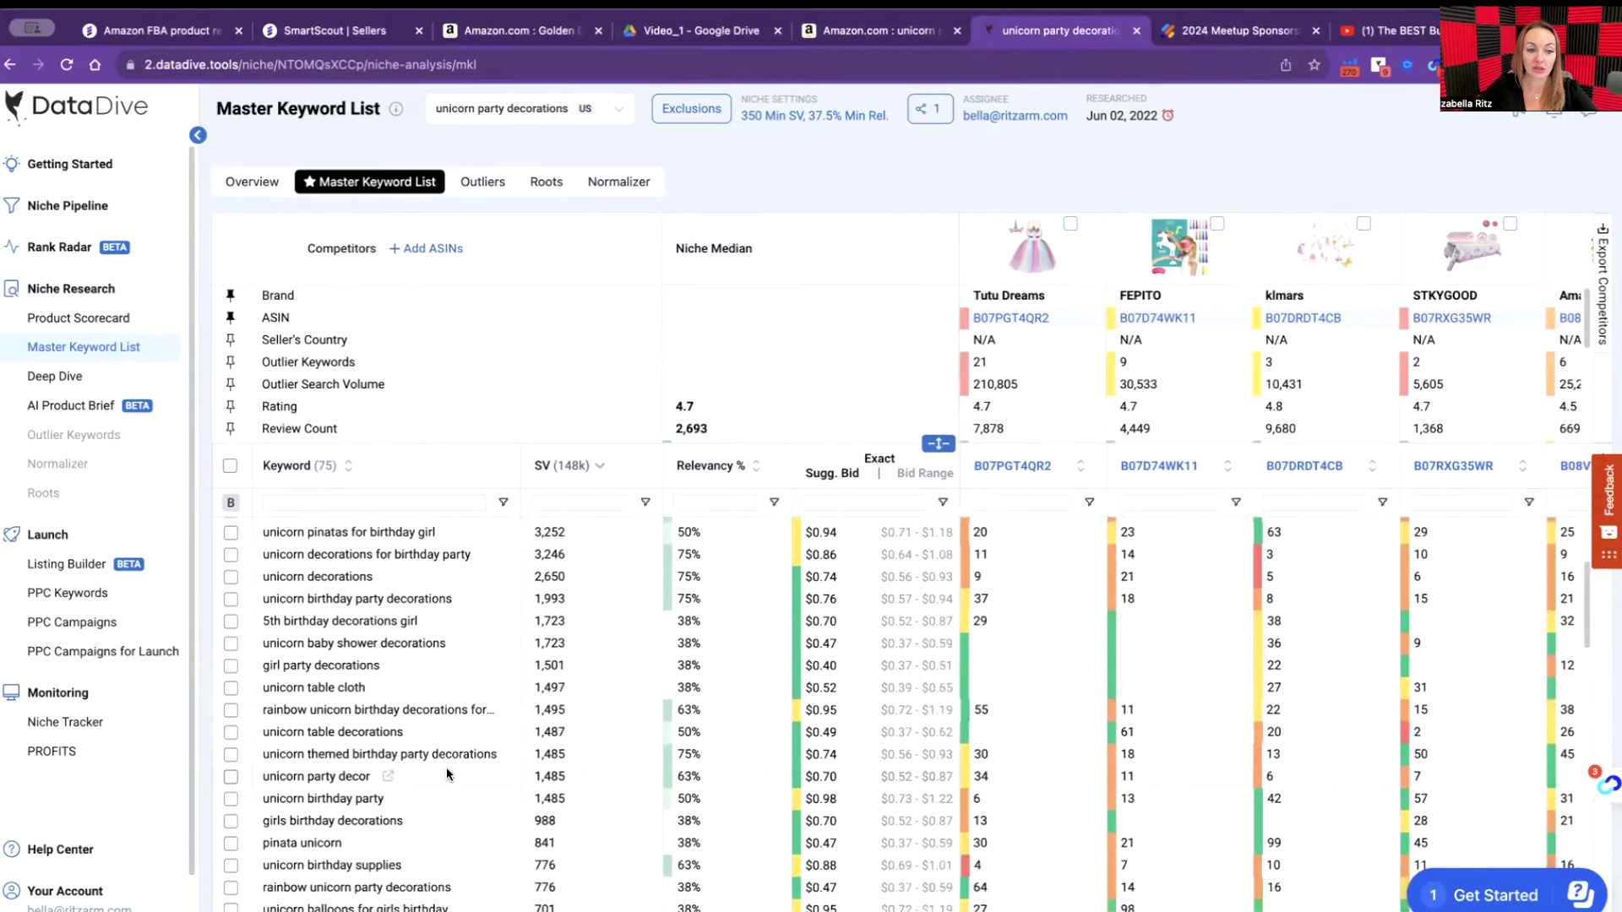
{"action": "scroll", "coordinate": [448, 775], "scroll_direction": "up", "scroll_amount": 3}
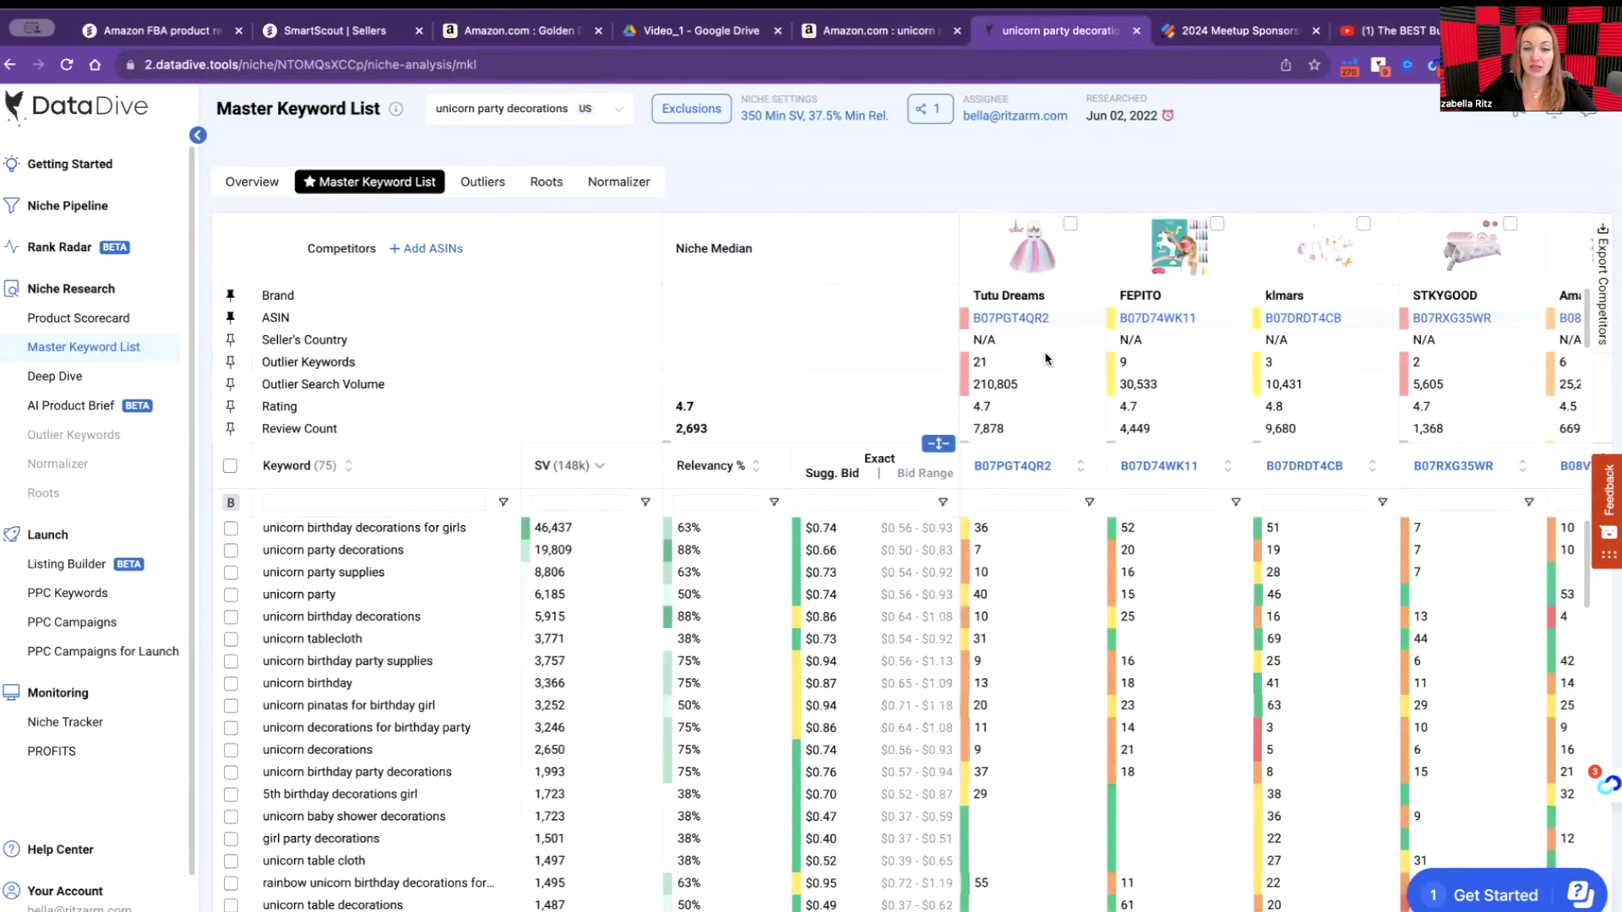
{"action": "scroll", "coordinate": [1045, 358], "scroll_direction": "right", "scroll_amount": 5}
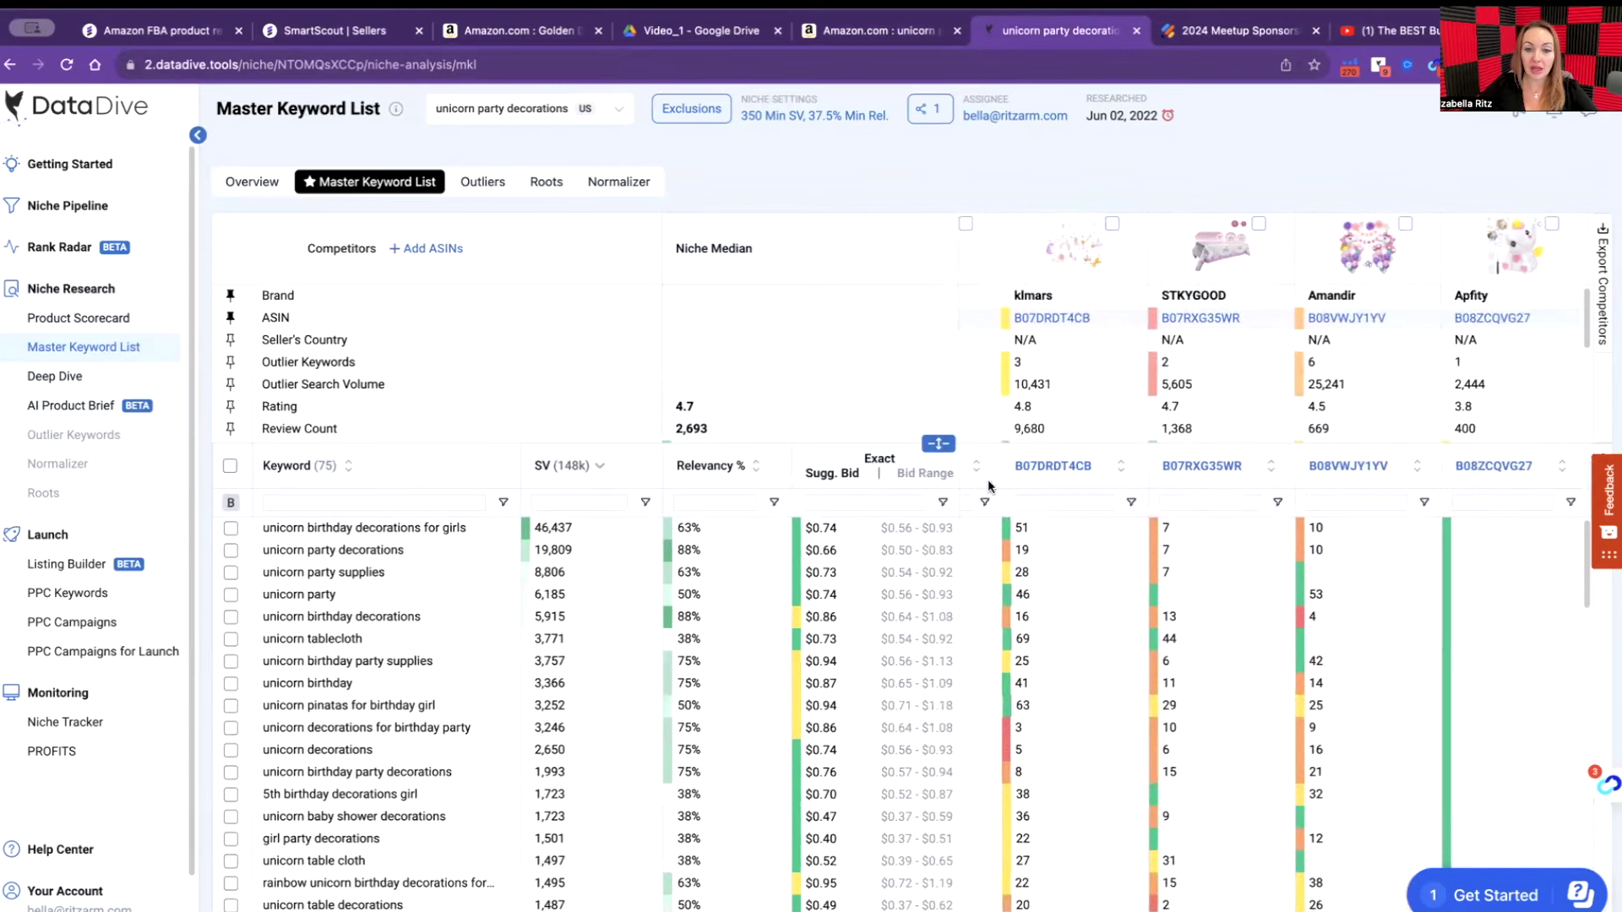
{"action": "left_click_drag", "start_coordinate": [944, 442], "coordinate": [940, 263]}
{"action": "scroll", "coordinate": [1169, 466], "scroll_direction": "right", "scroll_amount": 2}
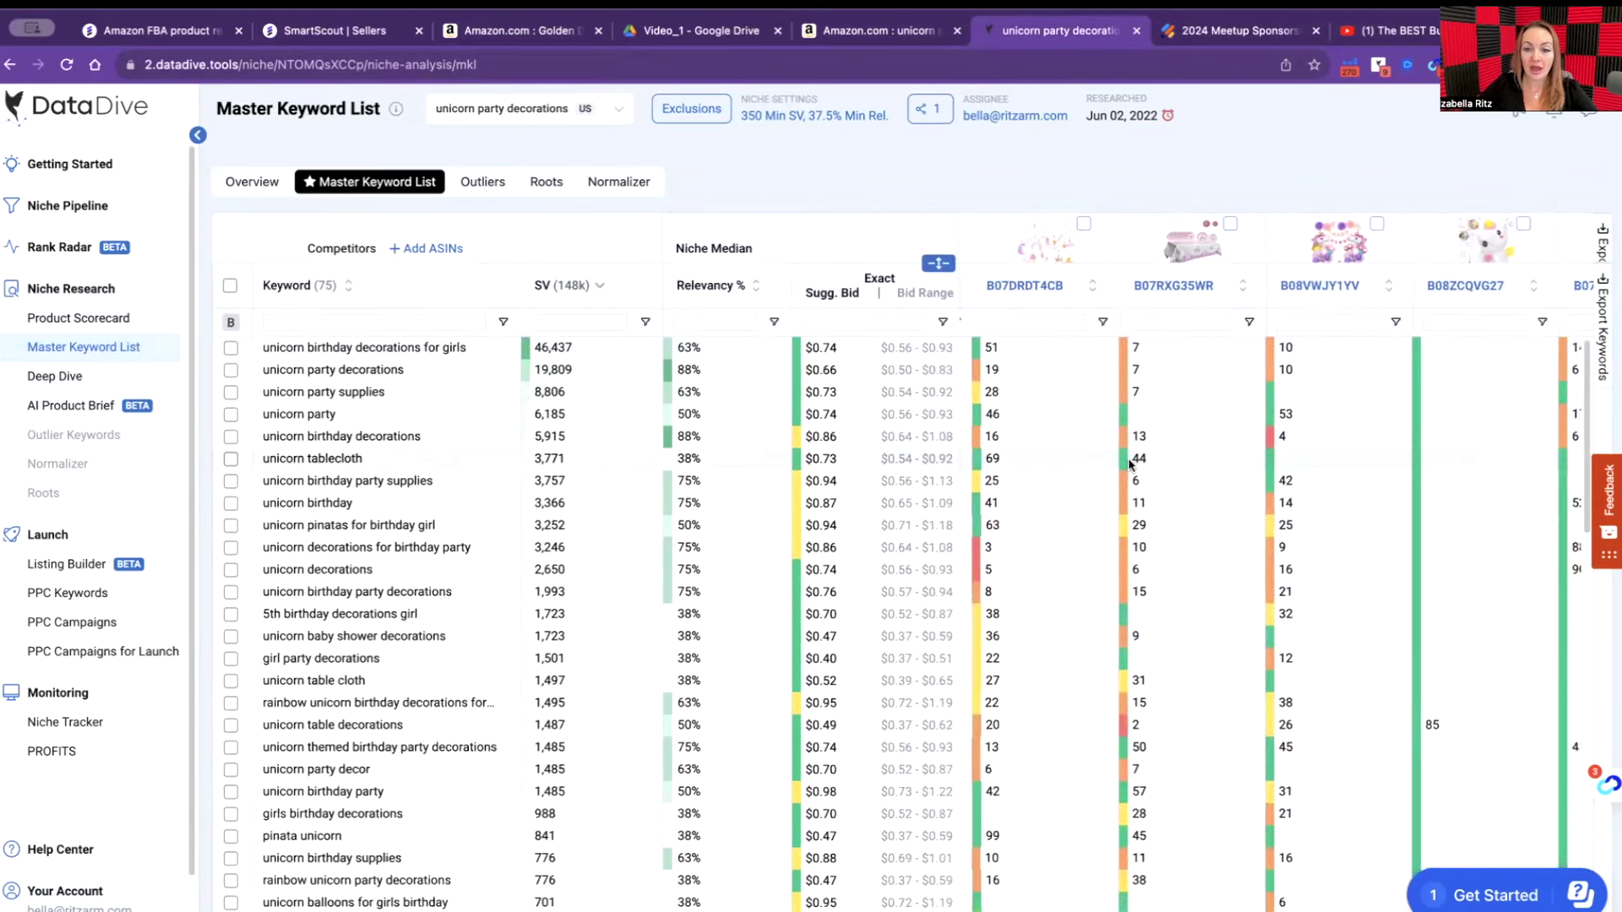
{"action": "scroll", "coordinate": [1168, 467], "scroll_direction": "right", "scroll_amount": 3}
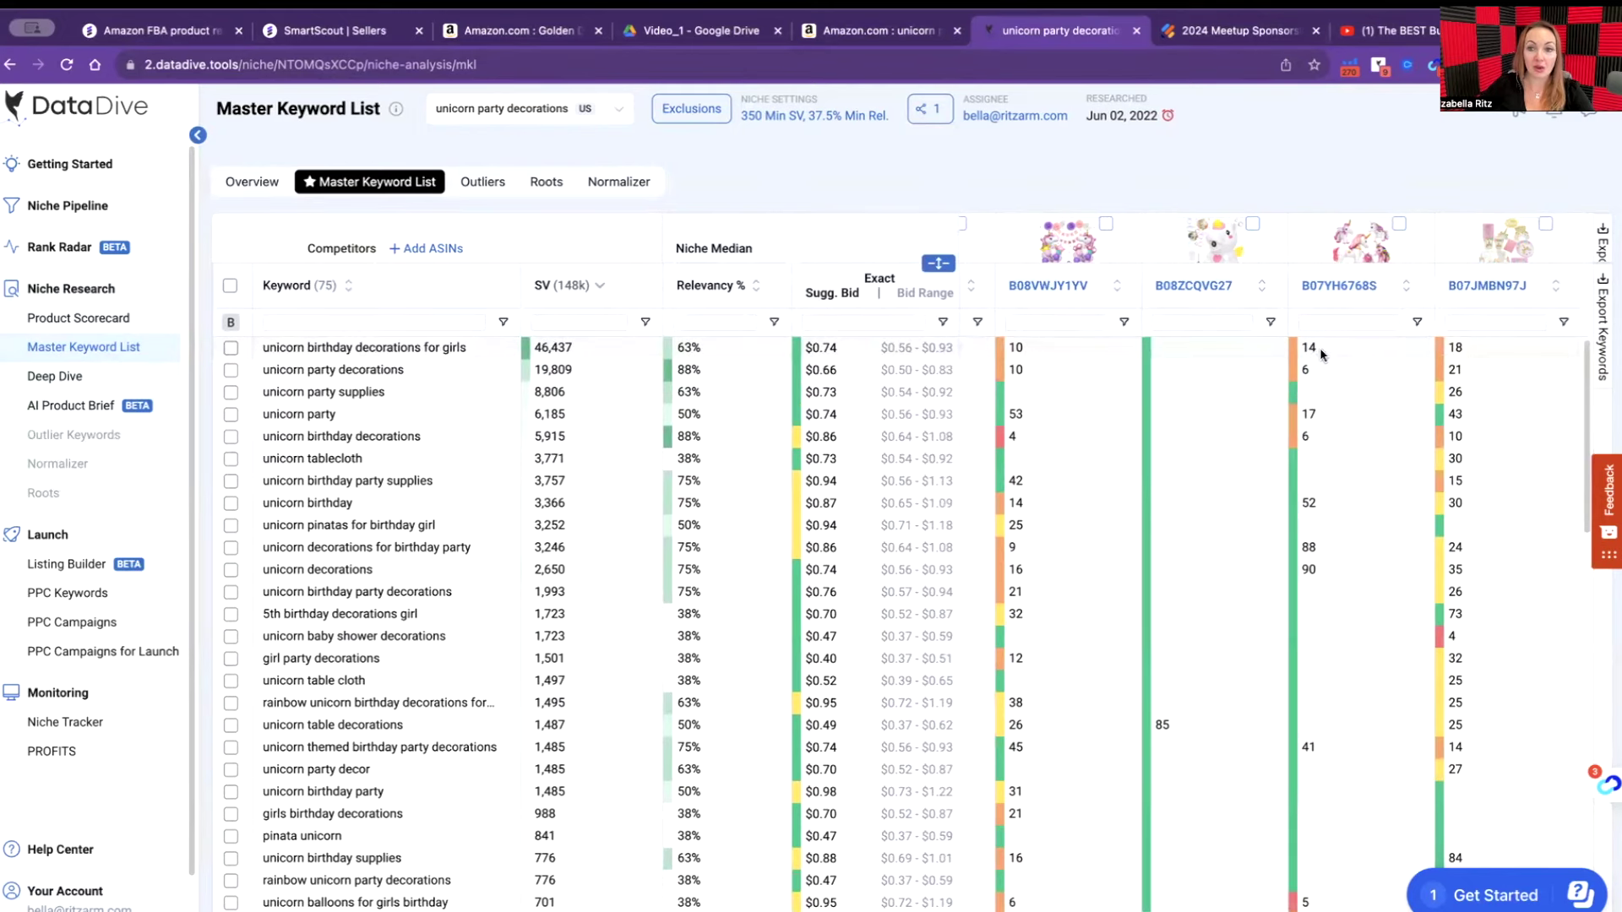
Restore and enlarge the competitor details, showing 4.7 median rating, 2,693 reviews and $14.99 price.
{"action": "scroll", "coordinate": [1337, 373], "scroll_direction": "left", "scroll_amount": 5}
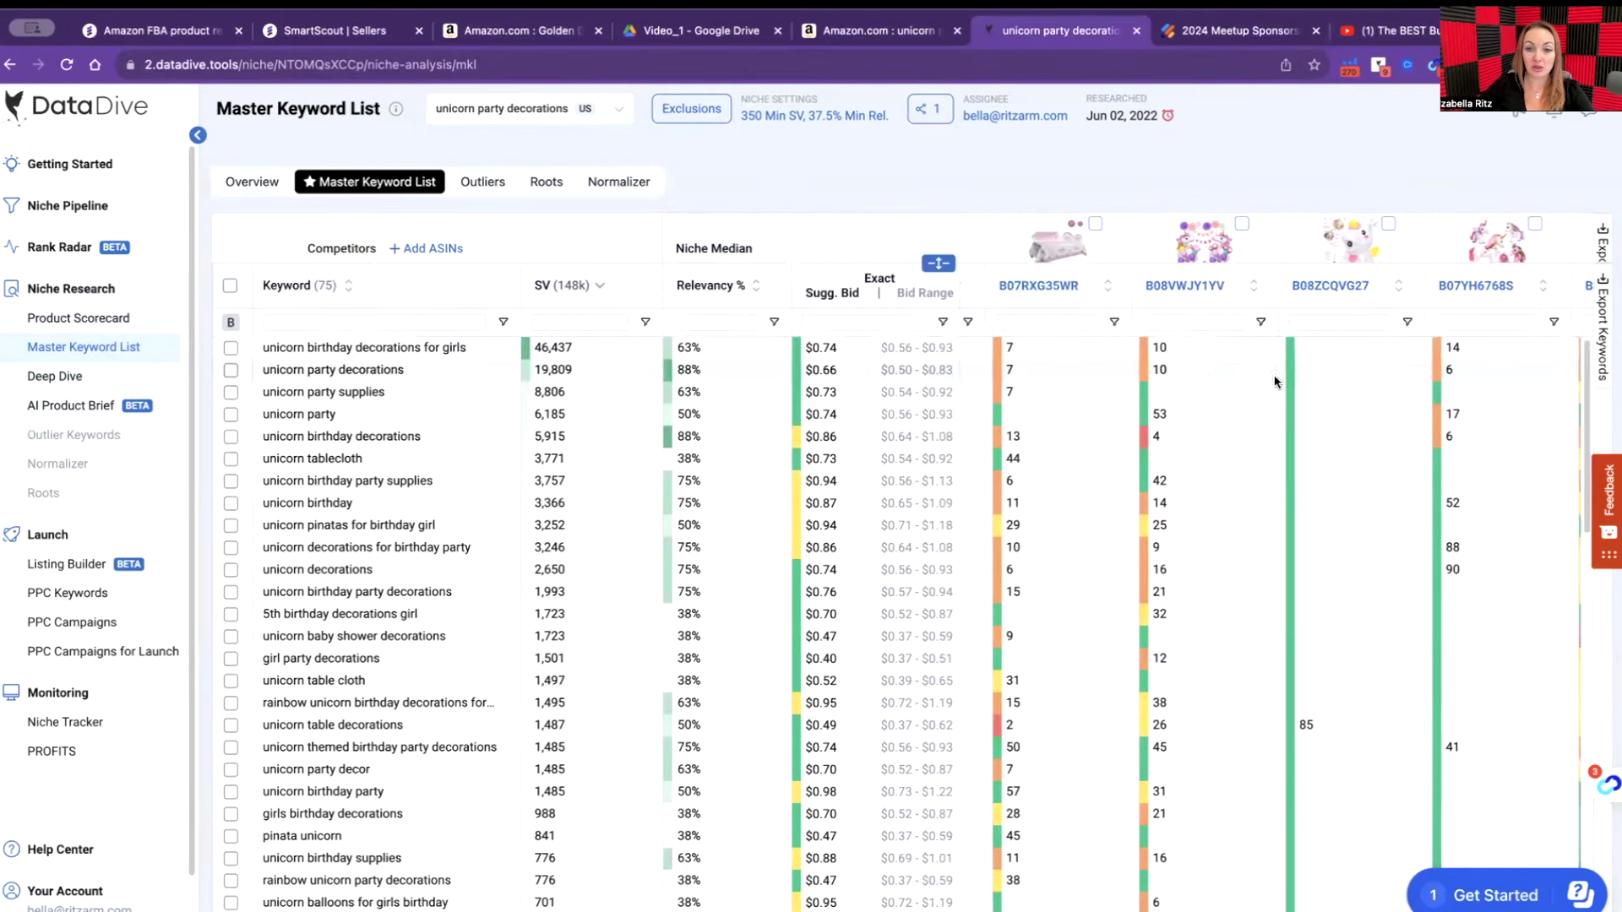
{"action": "scroll", "coordinate": [1127, 352], "scroll_direction": "left", "scroll_amount": 5}
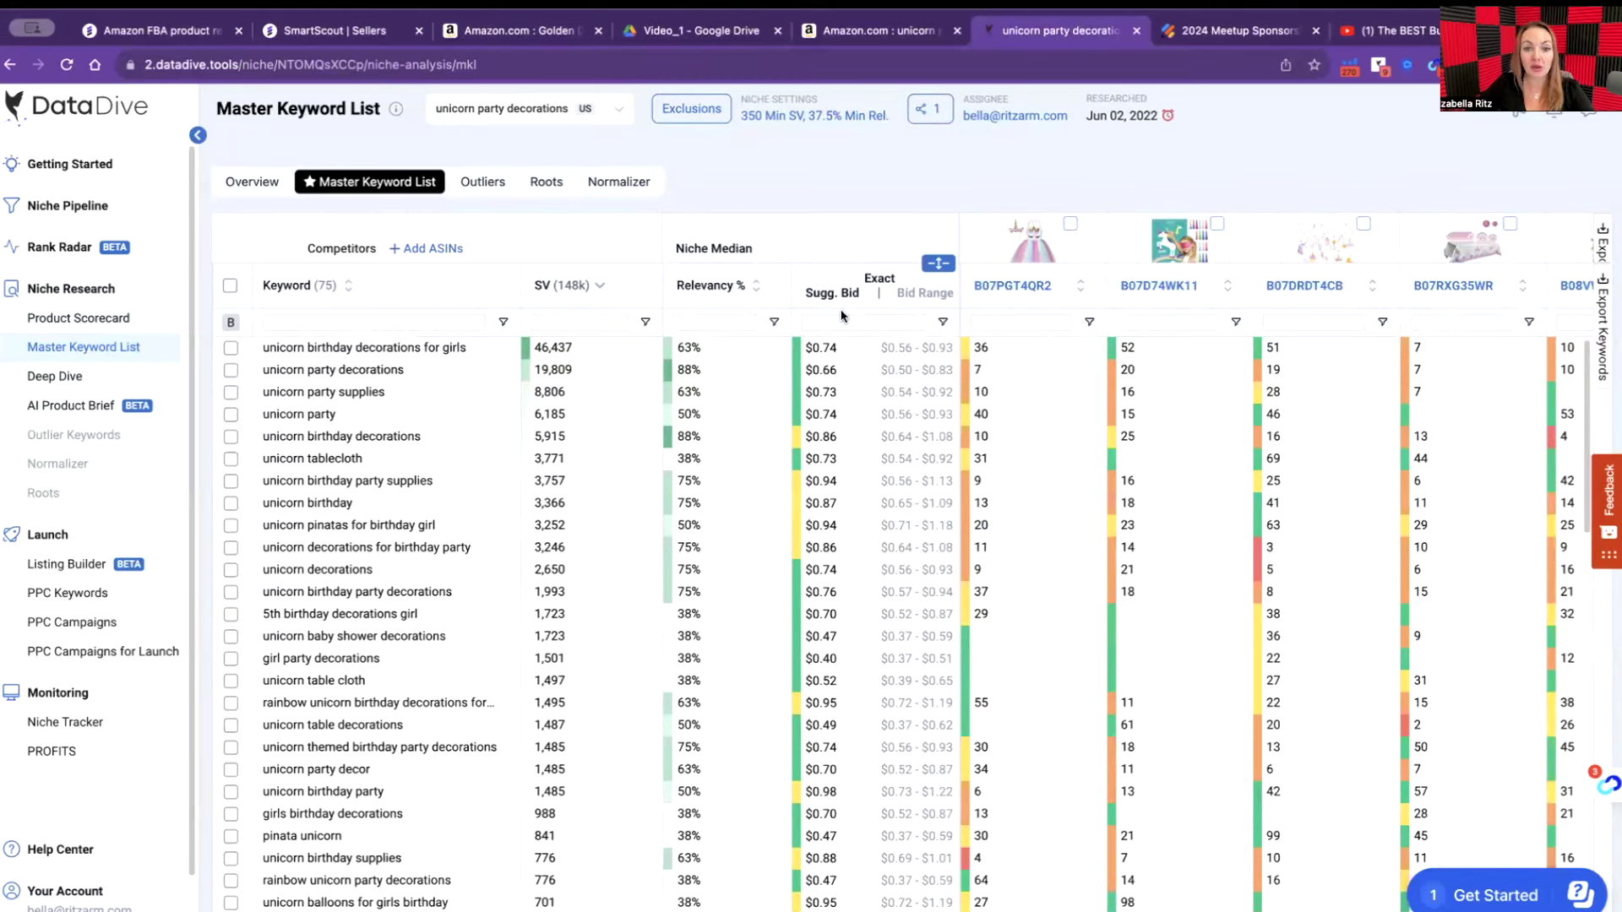
{"action": "left_click", "coordinate": [938, 263]}
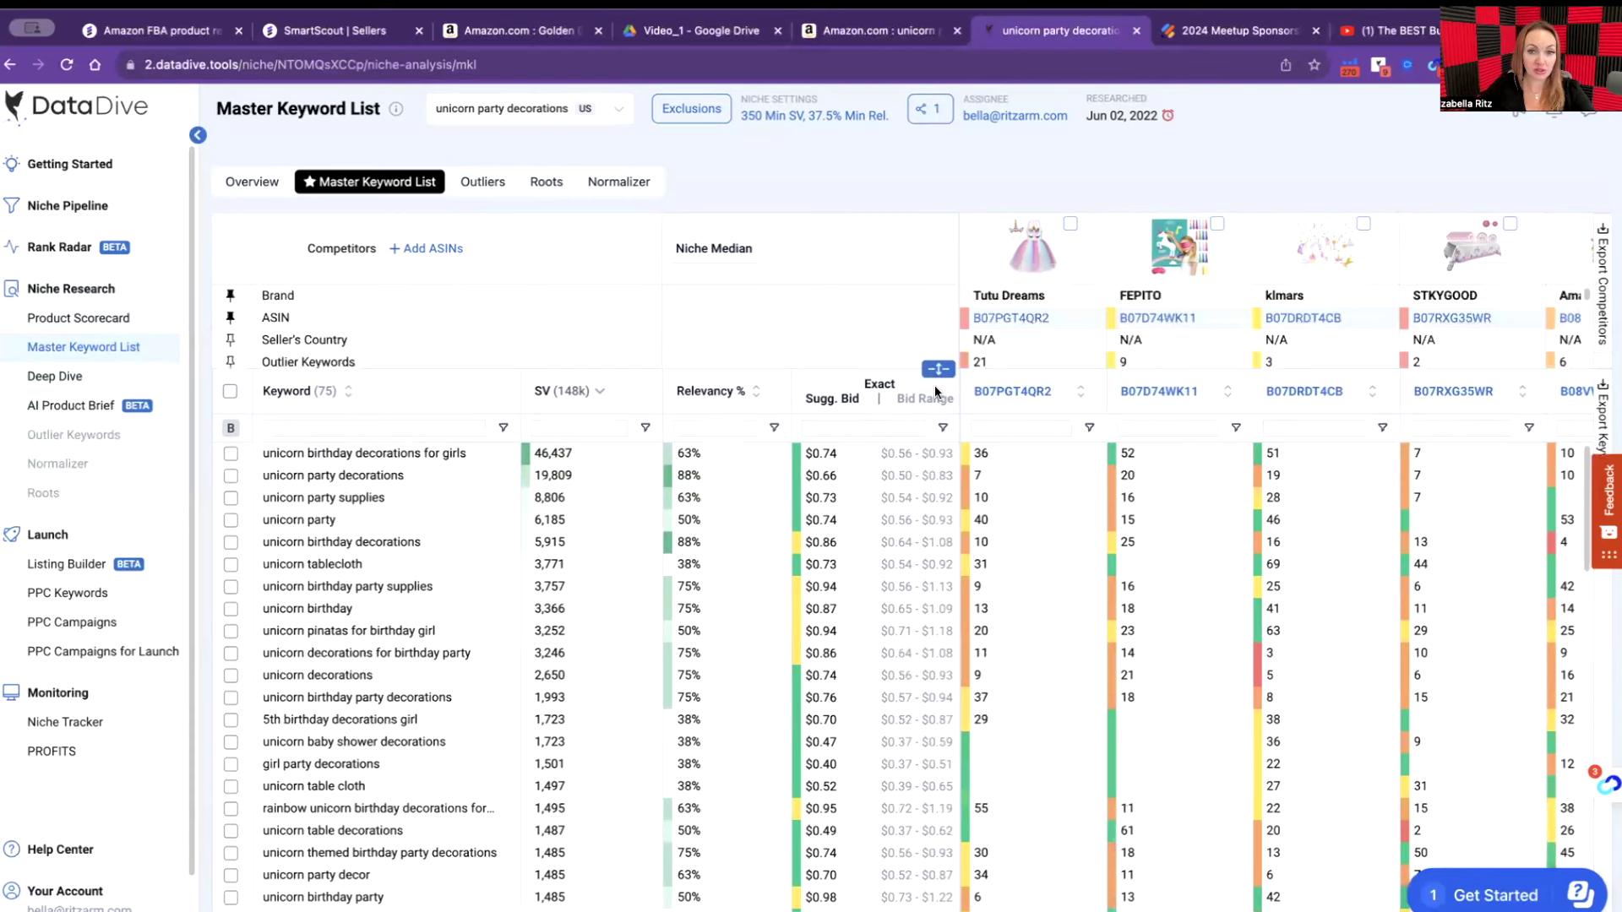
{"action": "left_click_drag", "start_coordinate": [937, 369], "coordinate": [936, 536]}
{"action": "scroll", "coordinate": [972, 473], "scroll_direction": "down", "scroll_amount": 1}
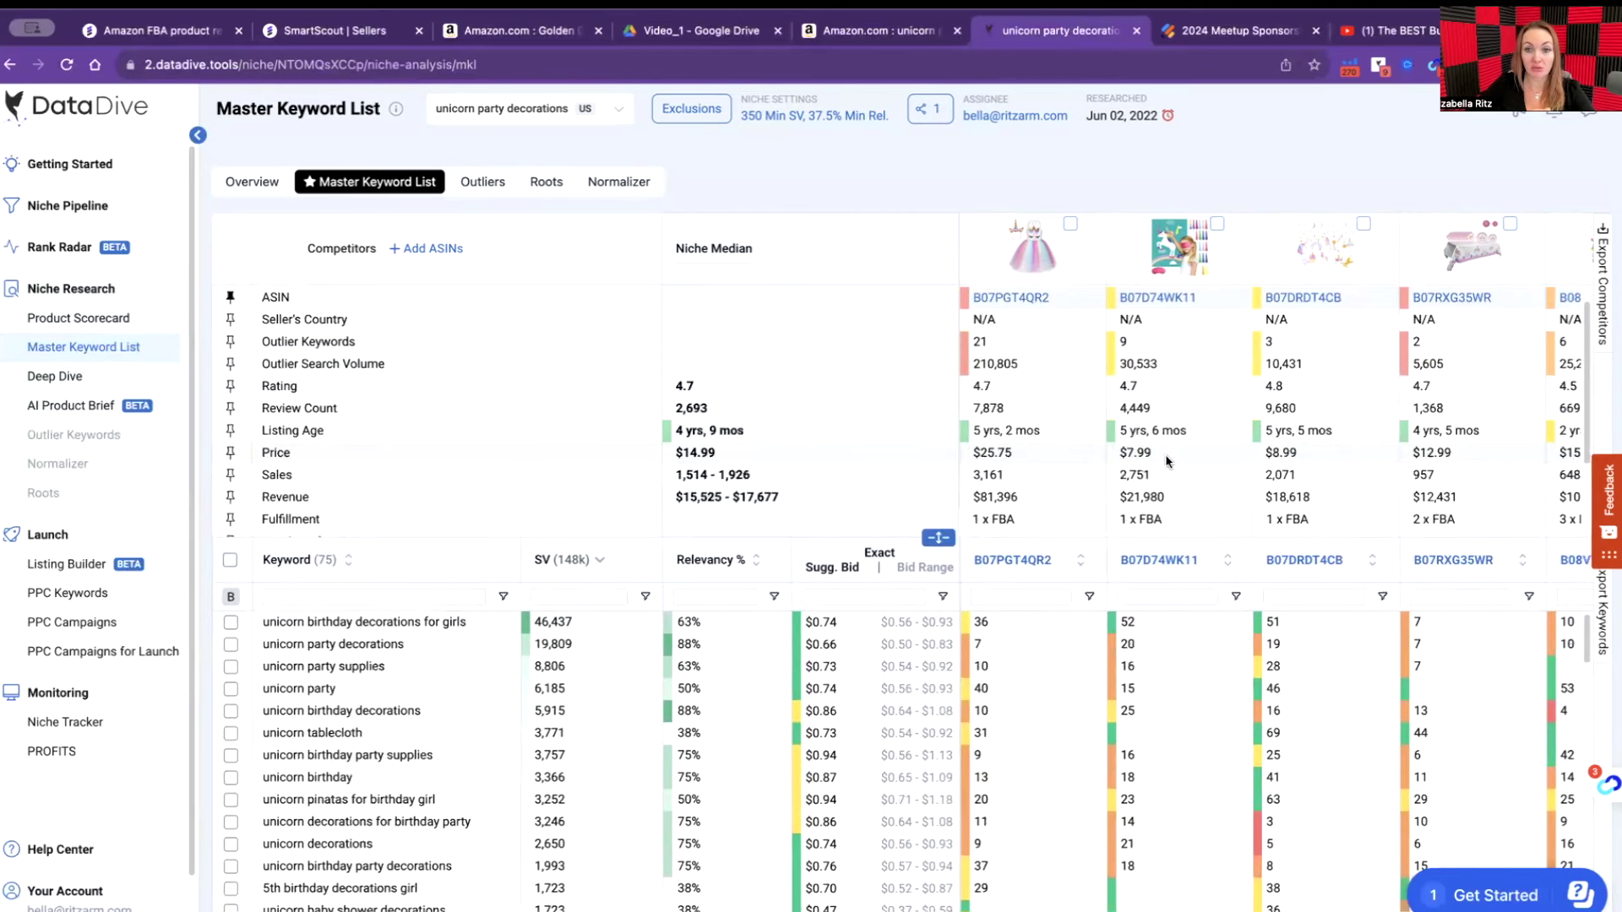
{"action": "scroll", "coordinate": [1167, 462], "scroll_direction": "right", "scroll_amount": 1}
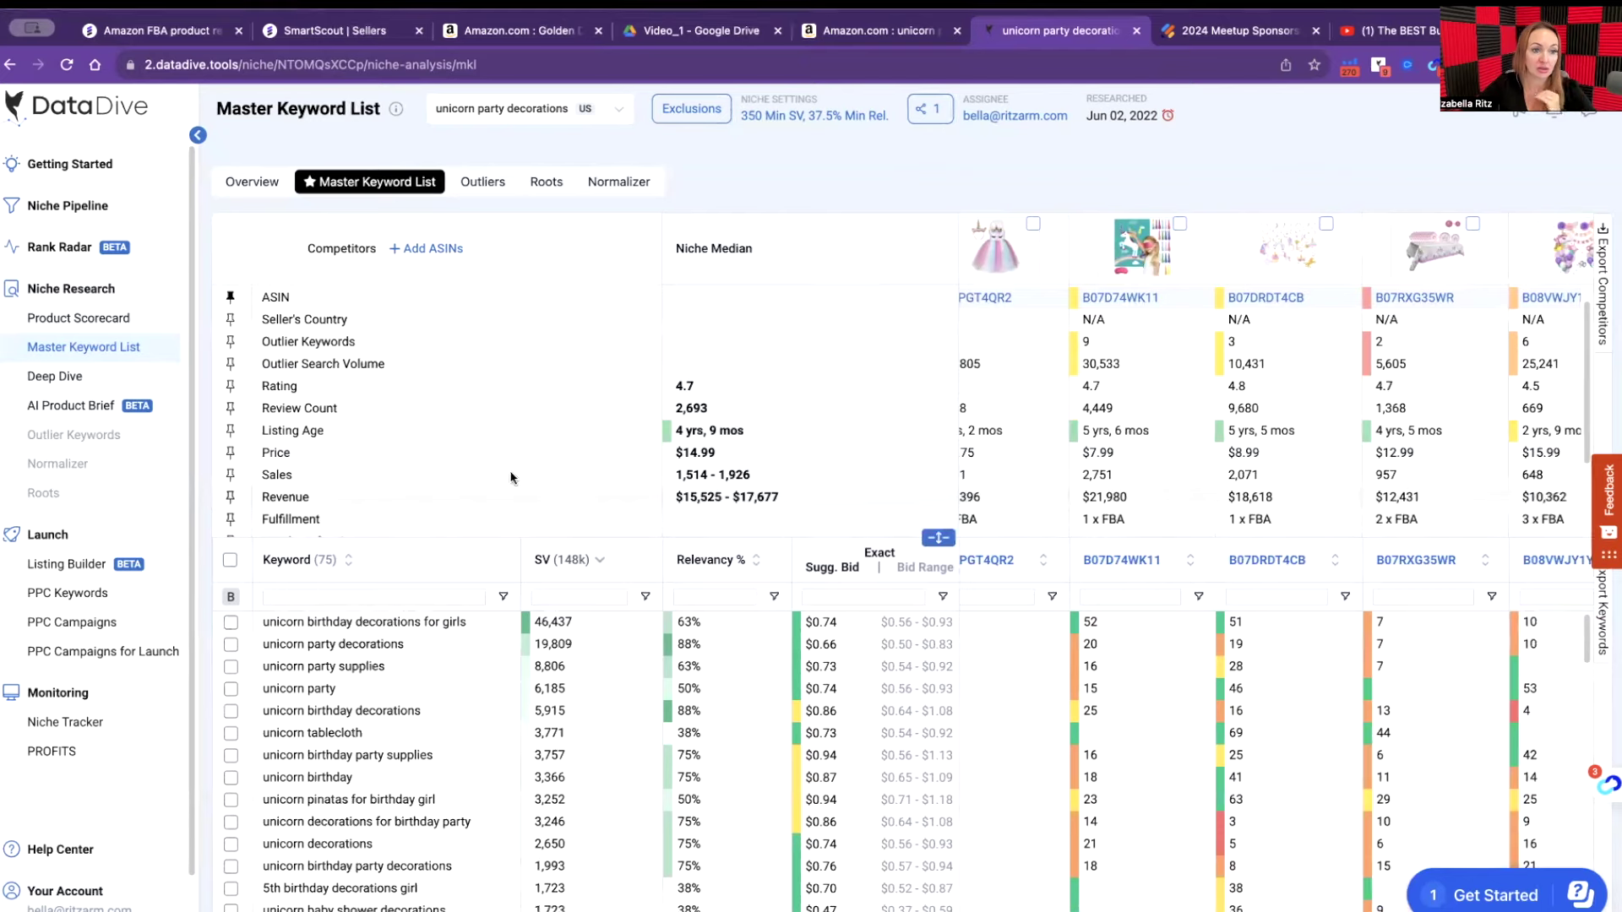
Show the Overview dashboard and read the Search Volume Trends chart values (822.6k total volume).
{"action": "left_click", "coordinate": [253, 185]}
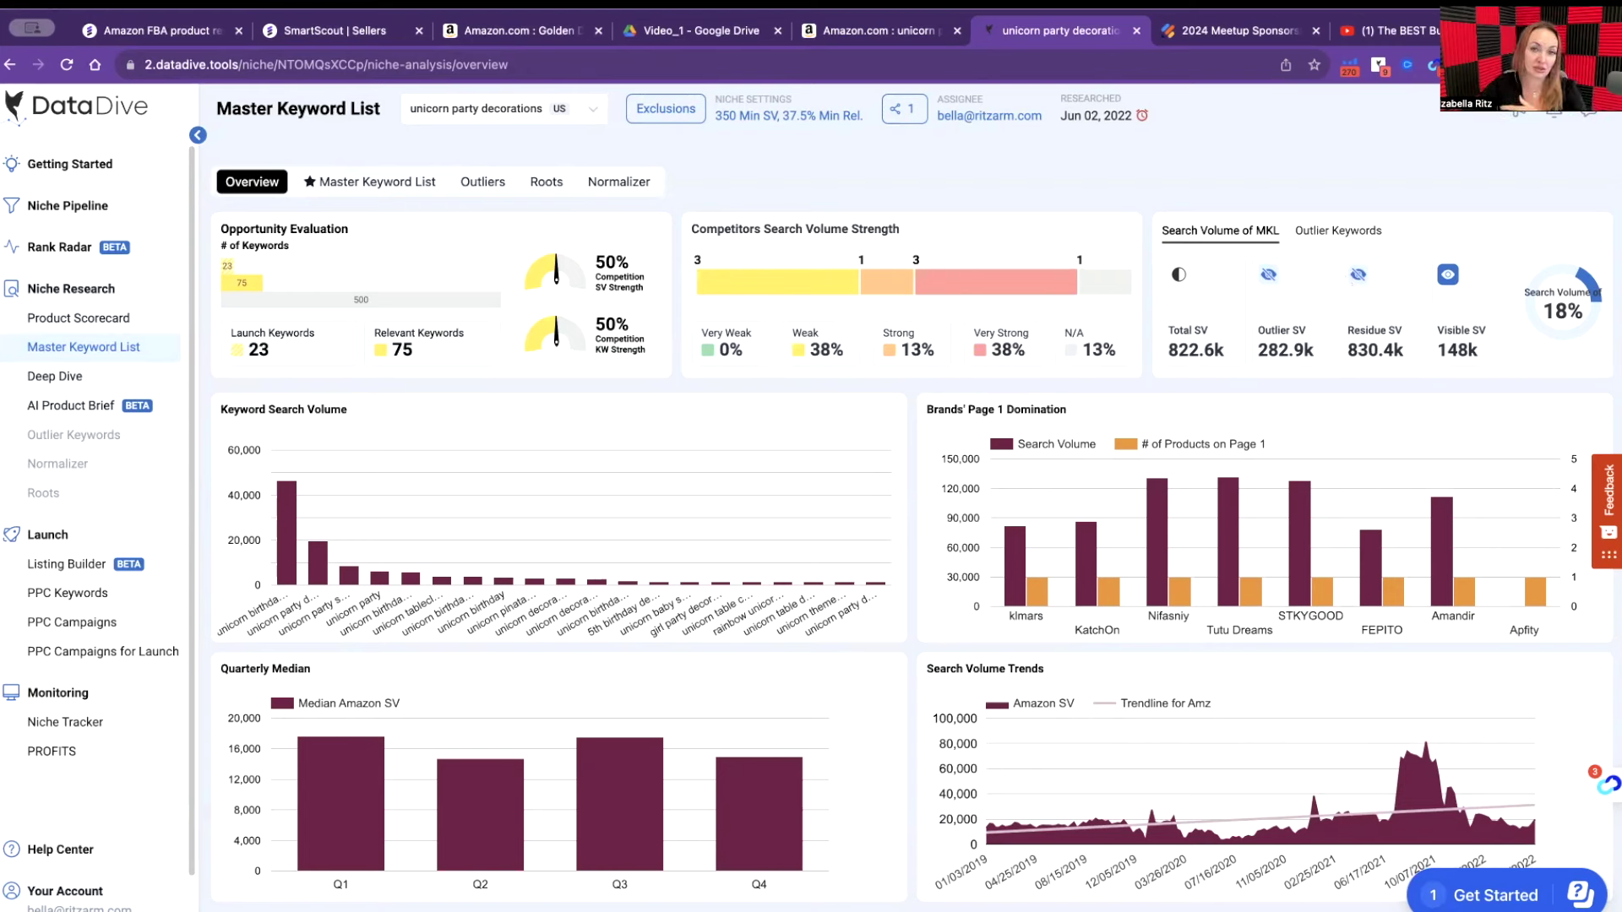
{"action": "mouse_move", "coordinate": [1494, 817]}
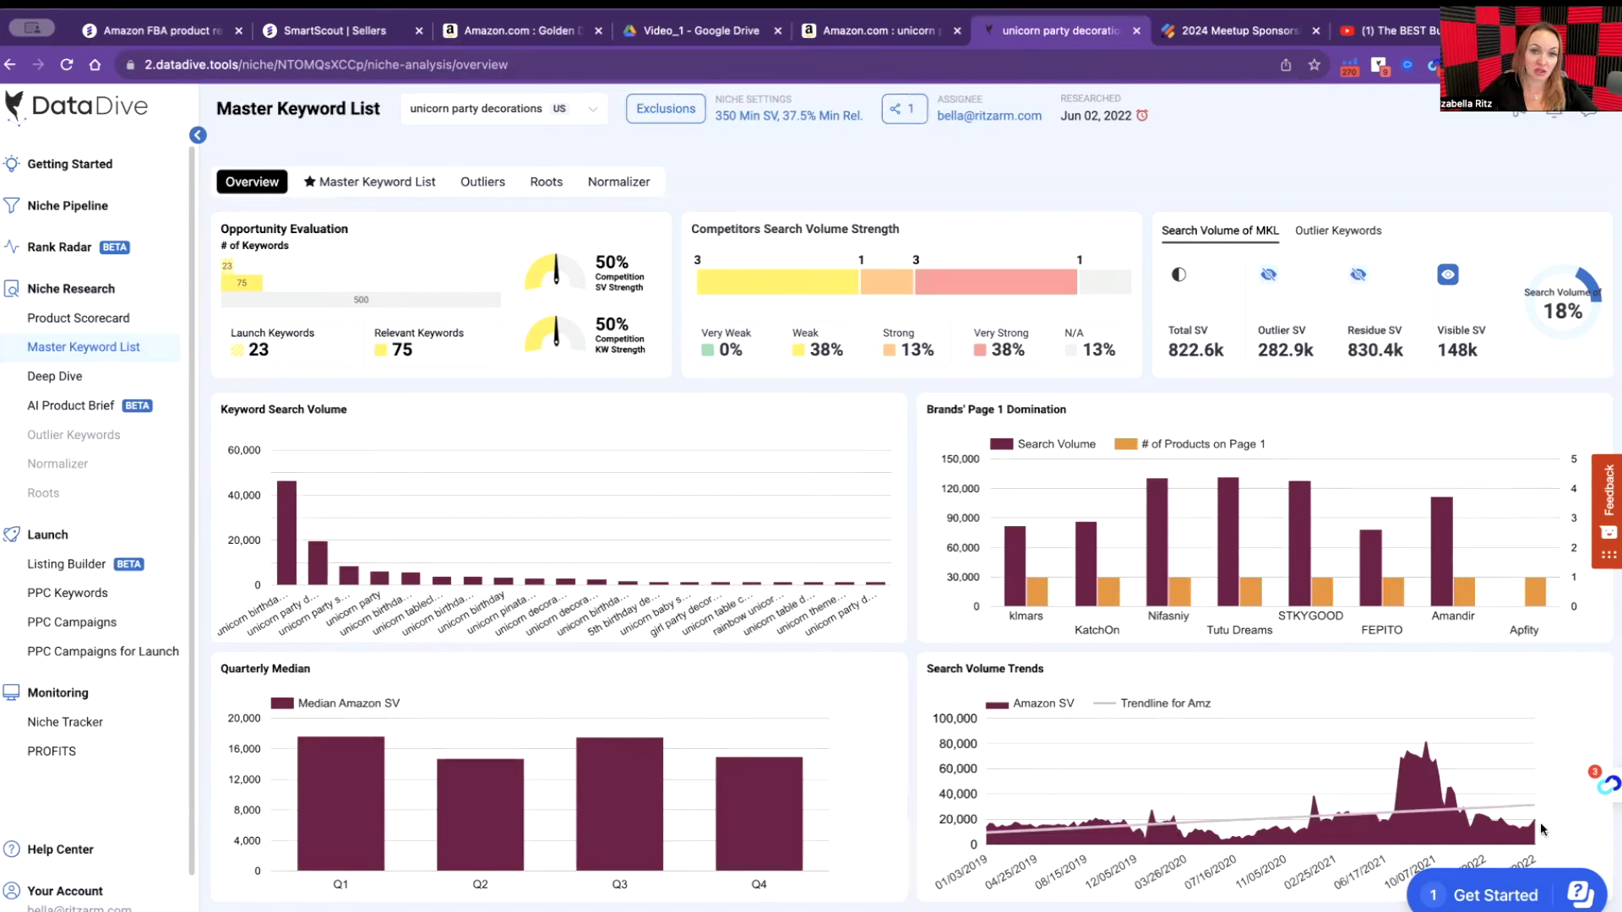
{"action": "mouse_move", "coordinate": [1405, 791]}
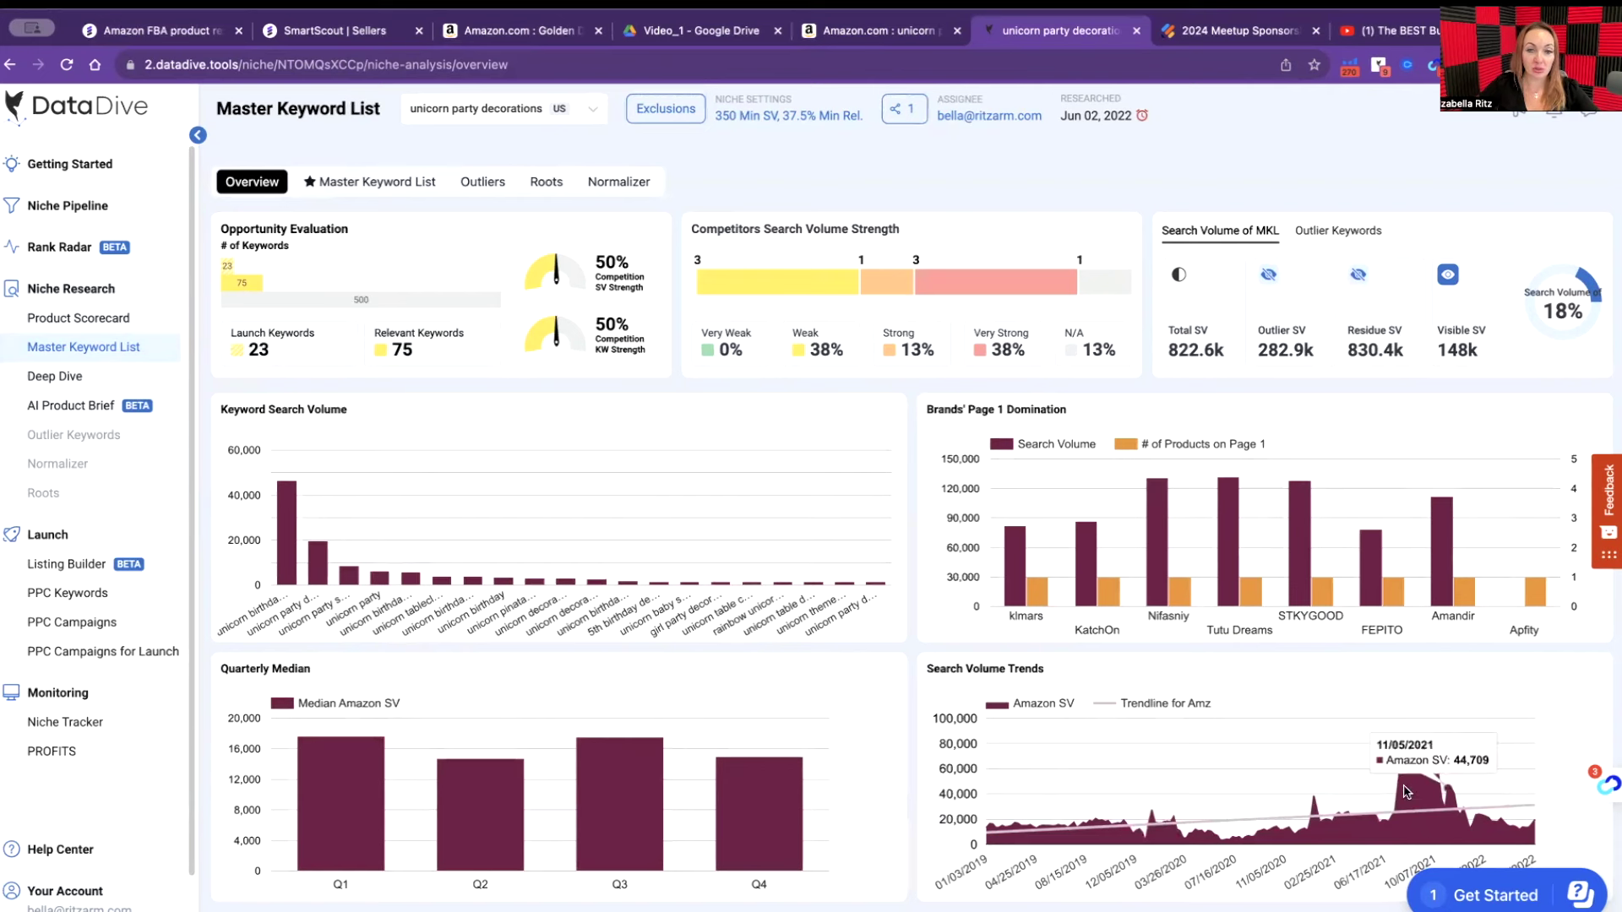
Open Deep Dive to view the Tutu Dreams unicorn dress's 3,161 sales and 2021–2022 sales chart.
{"action": "left_click", "coordinate": [51, 380]}
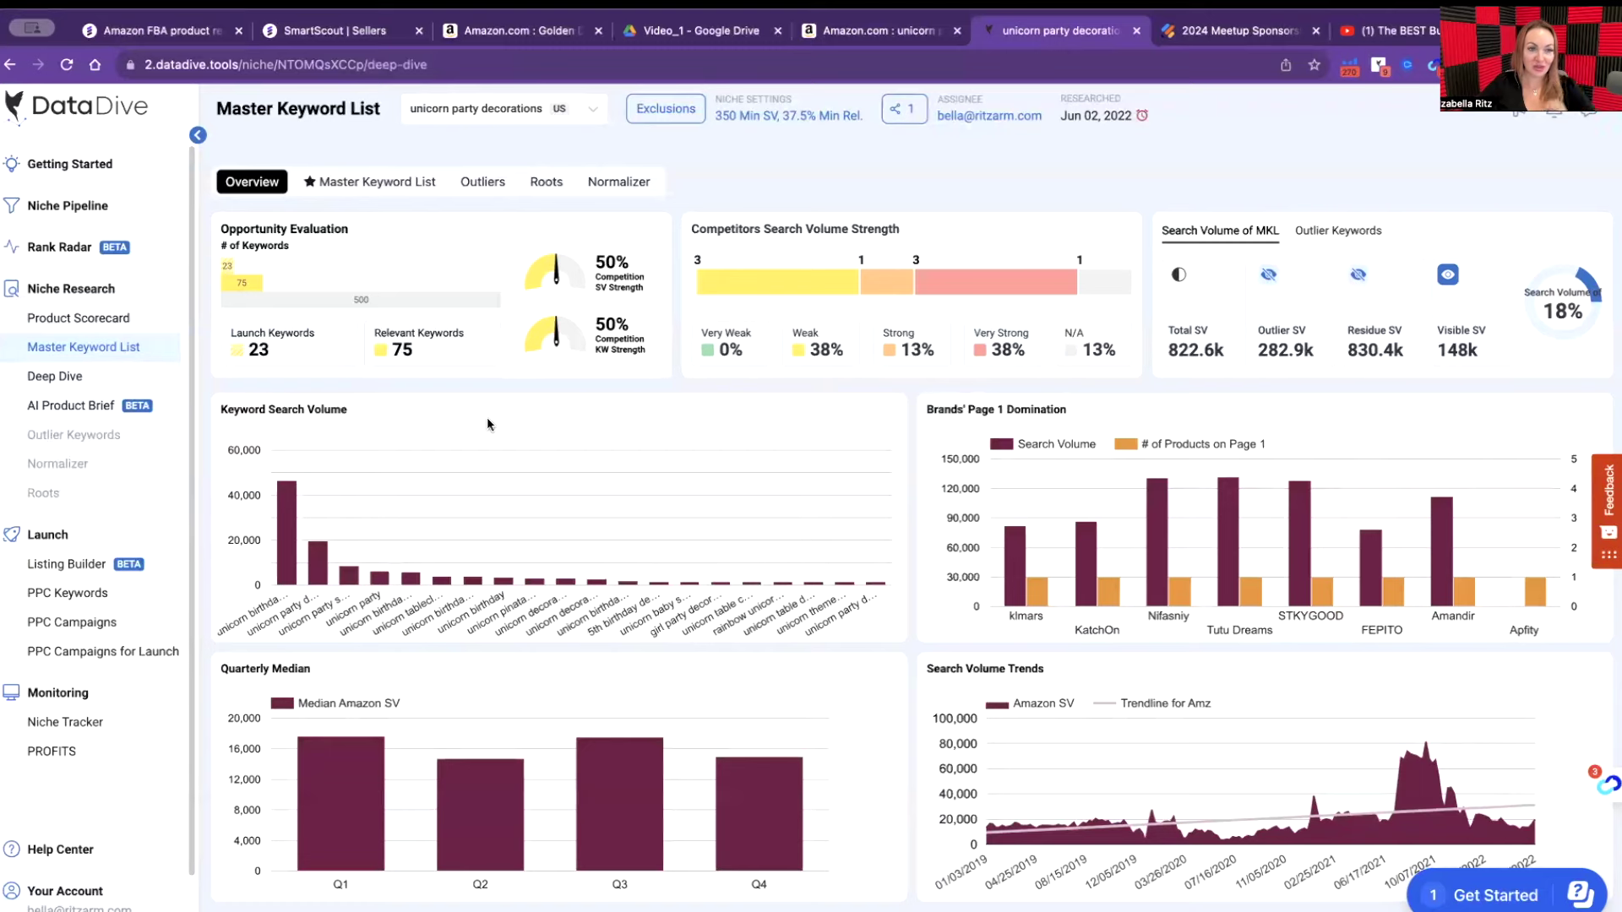
{"action": "left_click", "coordinate": [38, 377]}
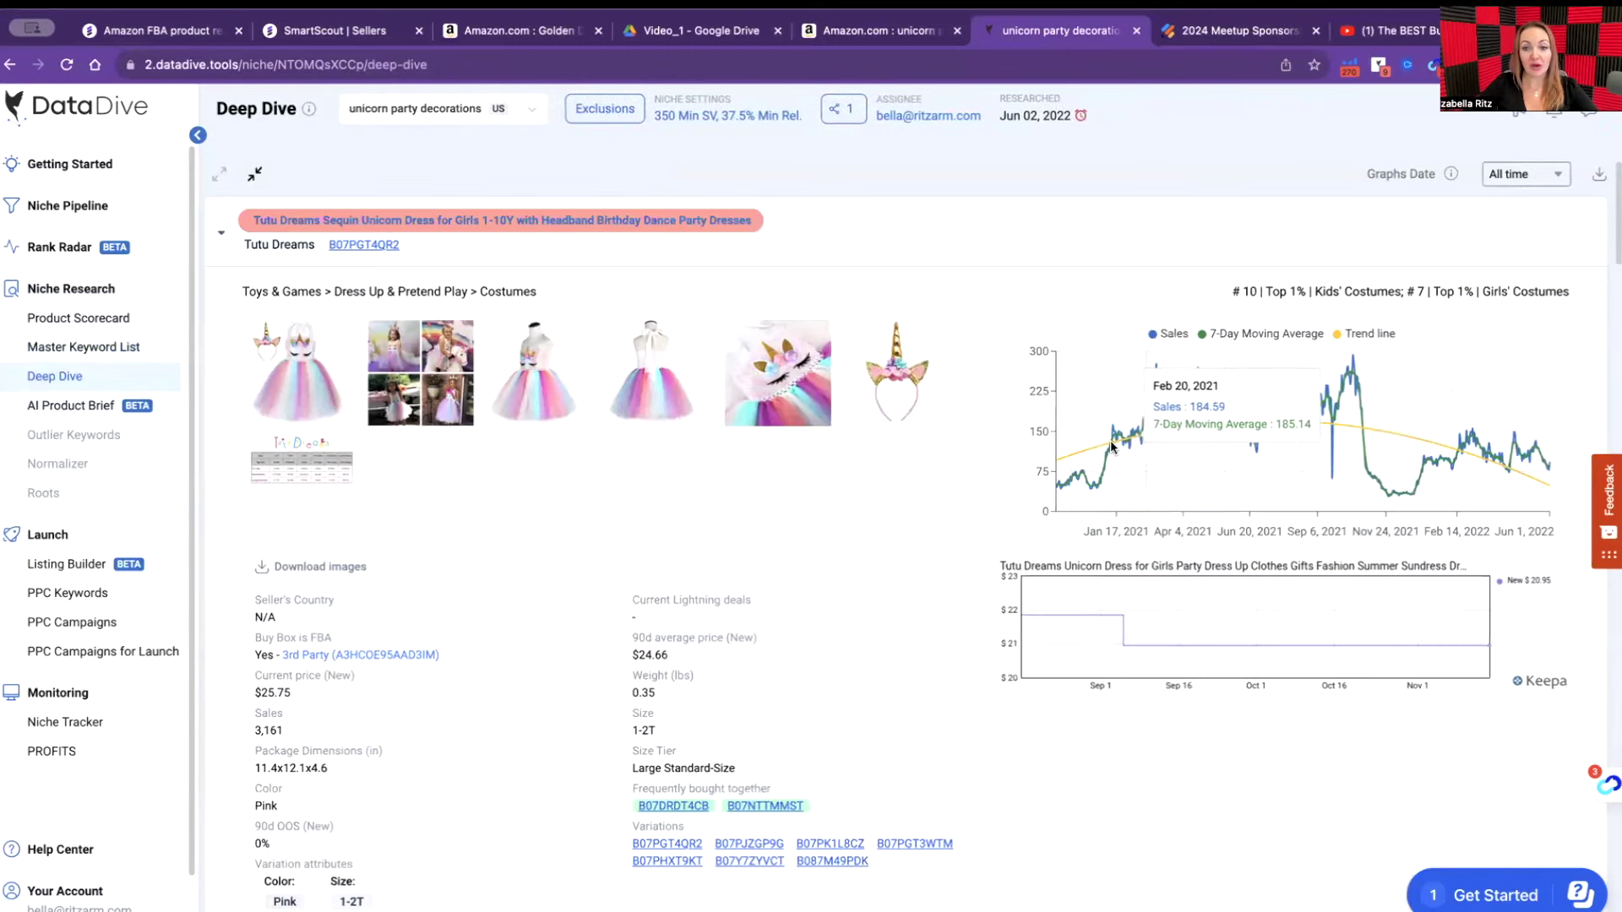
{"action": "scroll", "coordinate": [1022, 438], "scroll_direction": "down", "scroll_amount": 1}
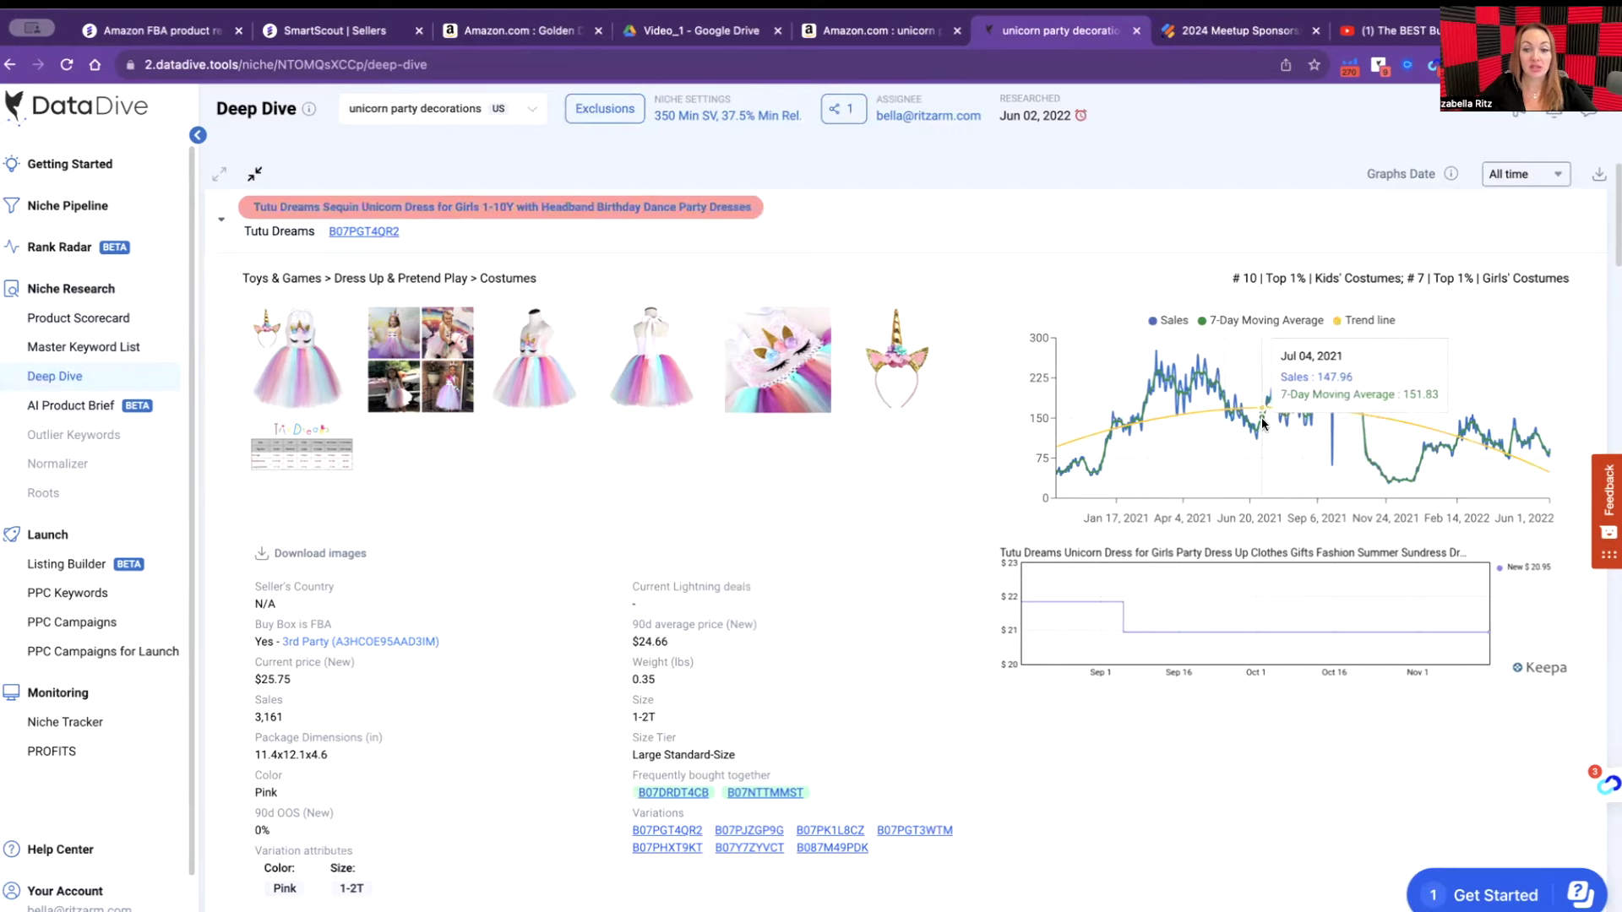
{"action": "scroll", "coordinate": [1263, 597], "scroll_direction": "down", "scroll_amount": 7}
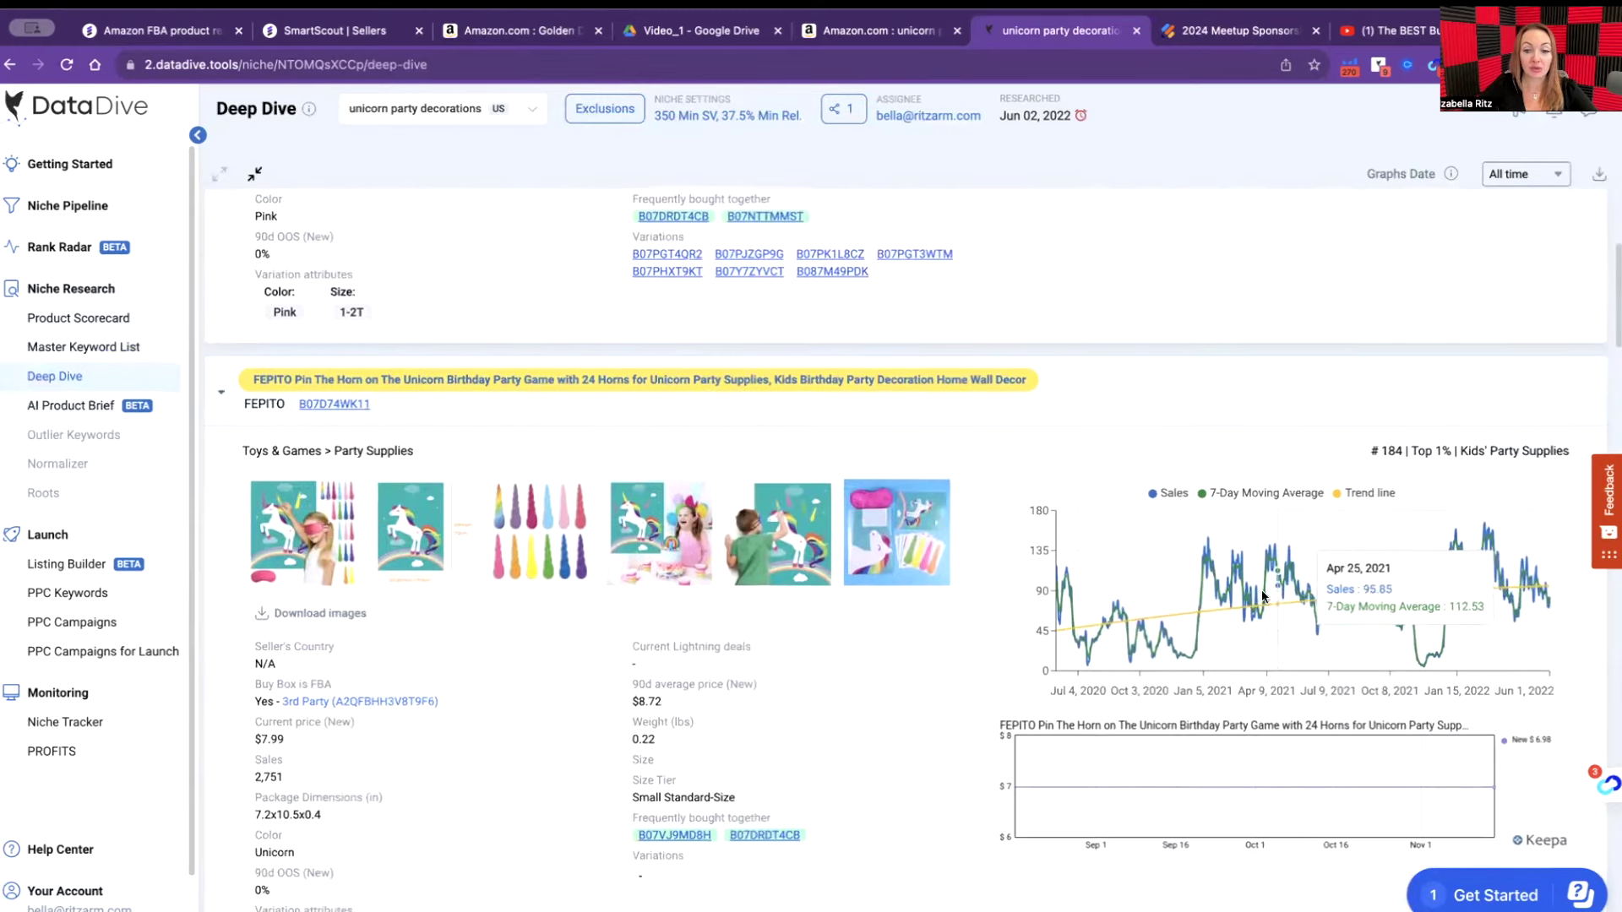
{"action": "scroll", "coordinate": [1263, 596], "scroll_direction": "down", "scroll_amount": 1}
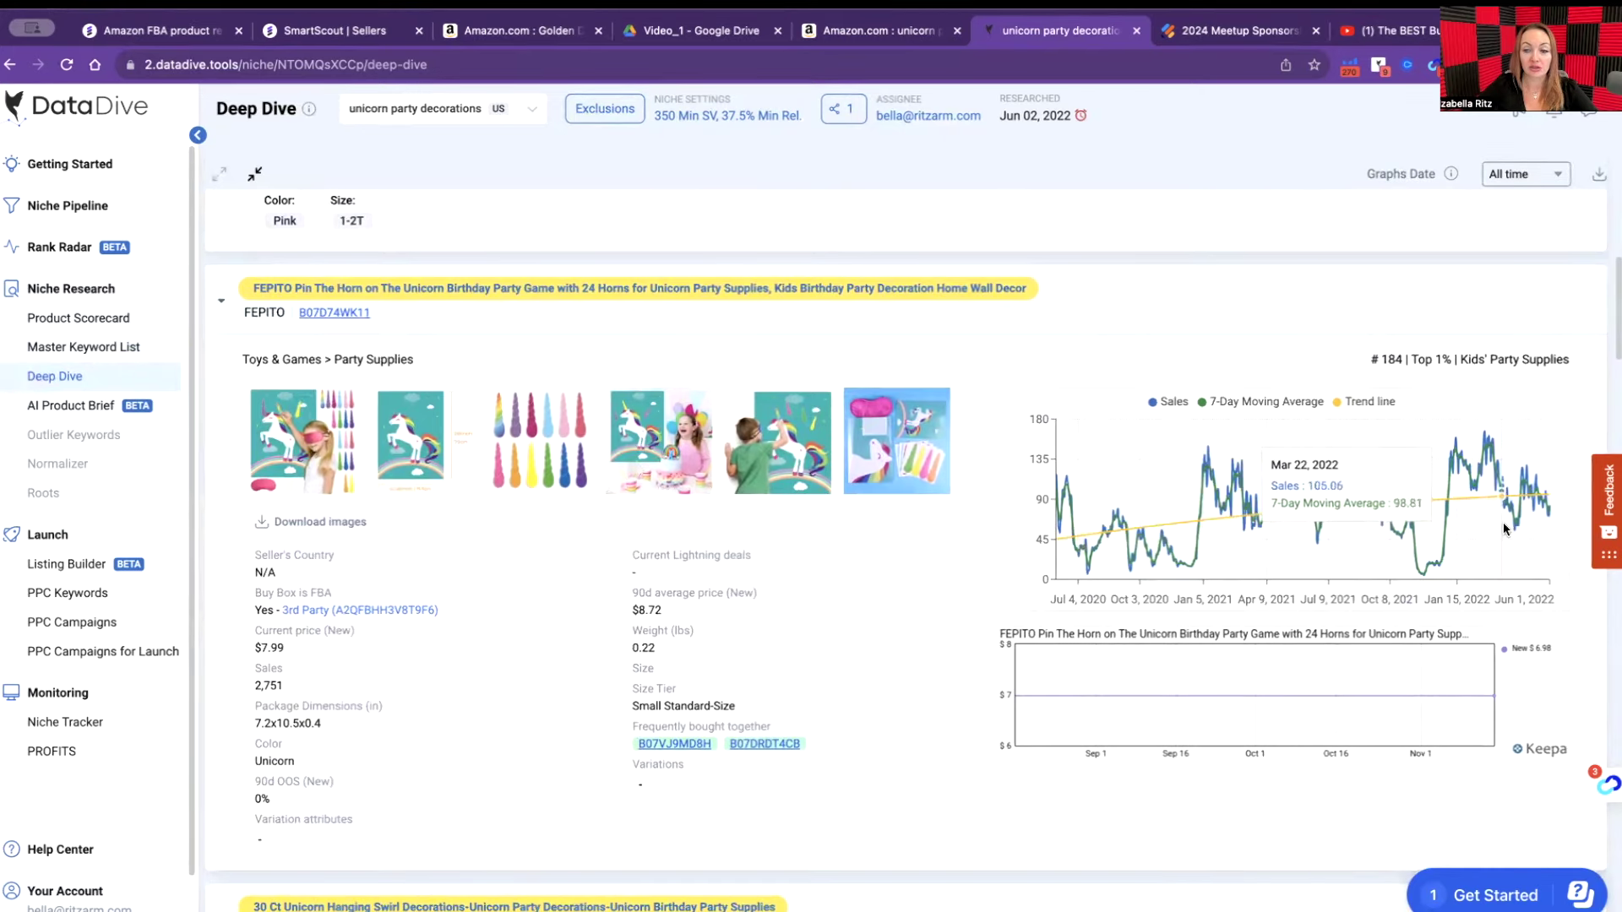
{"action": "scroll", "coordinate": [1274, 517], "scroll_direction": "up", "scroll_amount": 1}
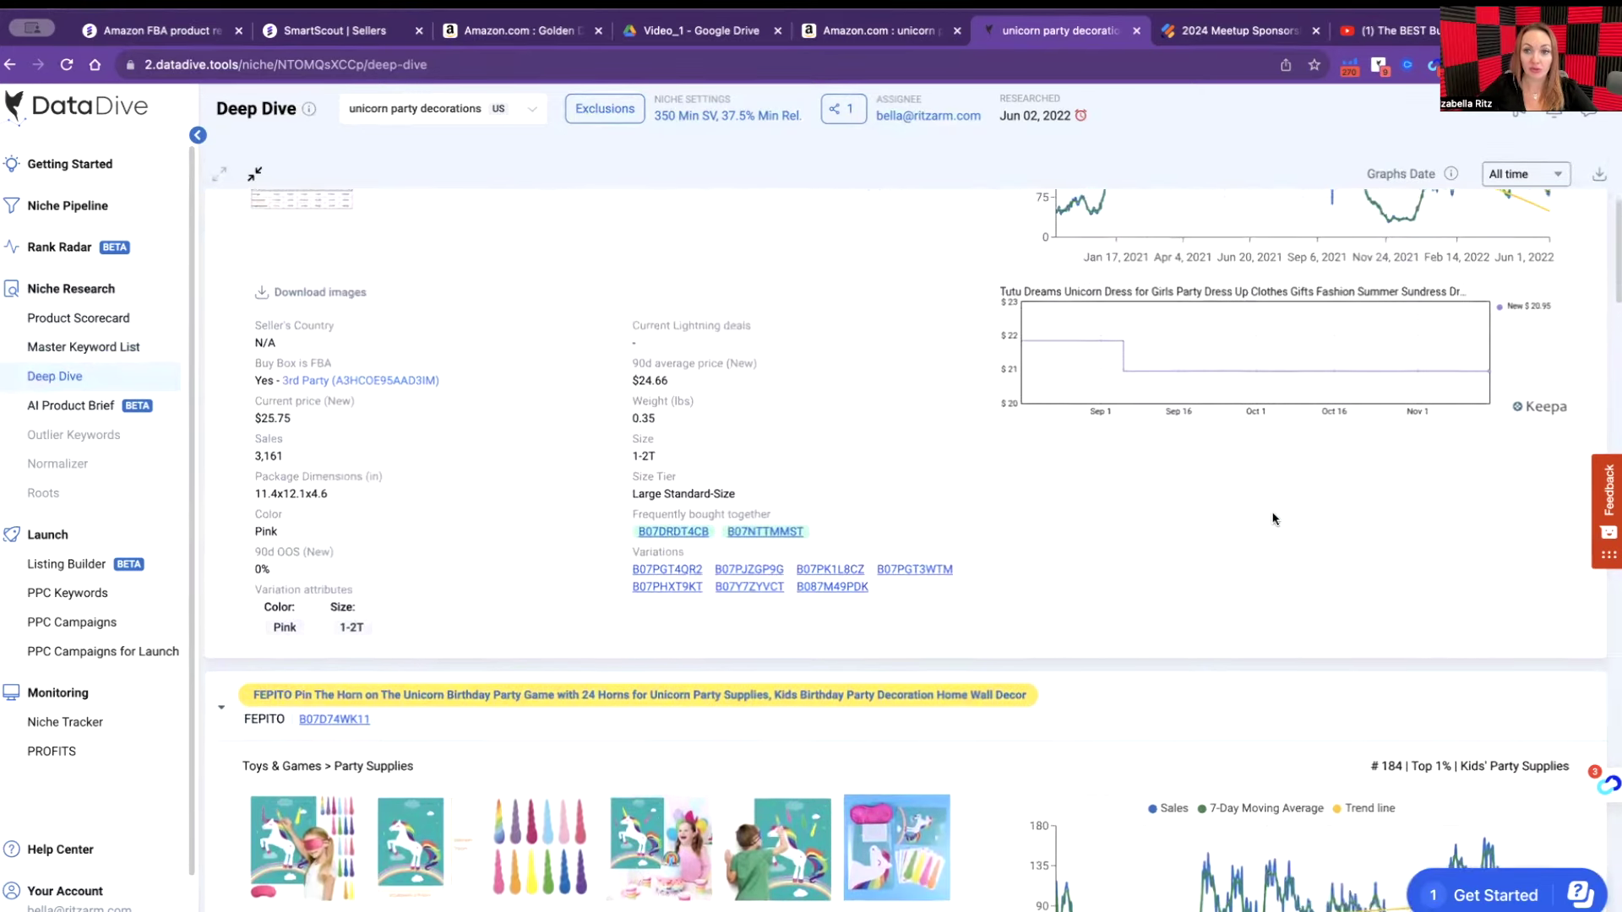
{"action": "scroll", "coordinate": [1274, 518], "scroll_direction": "up", "scroll_amount": 3}
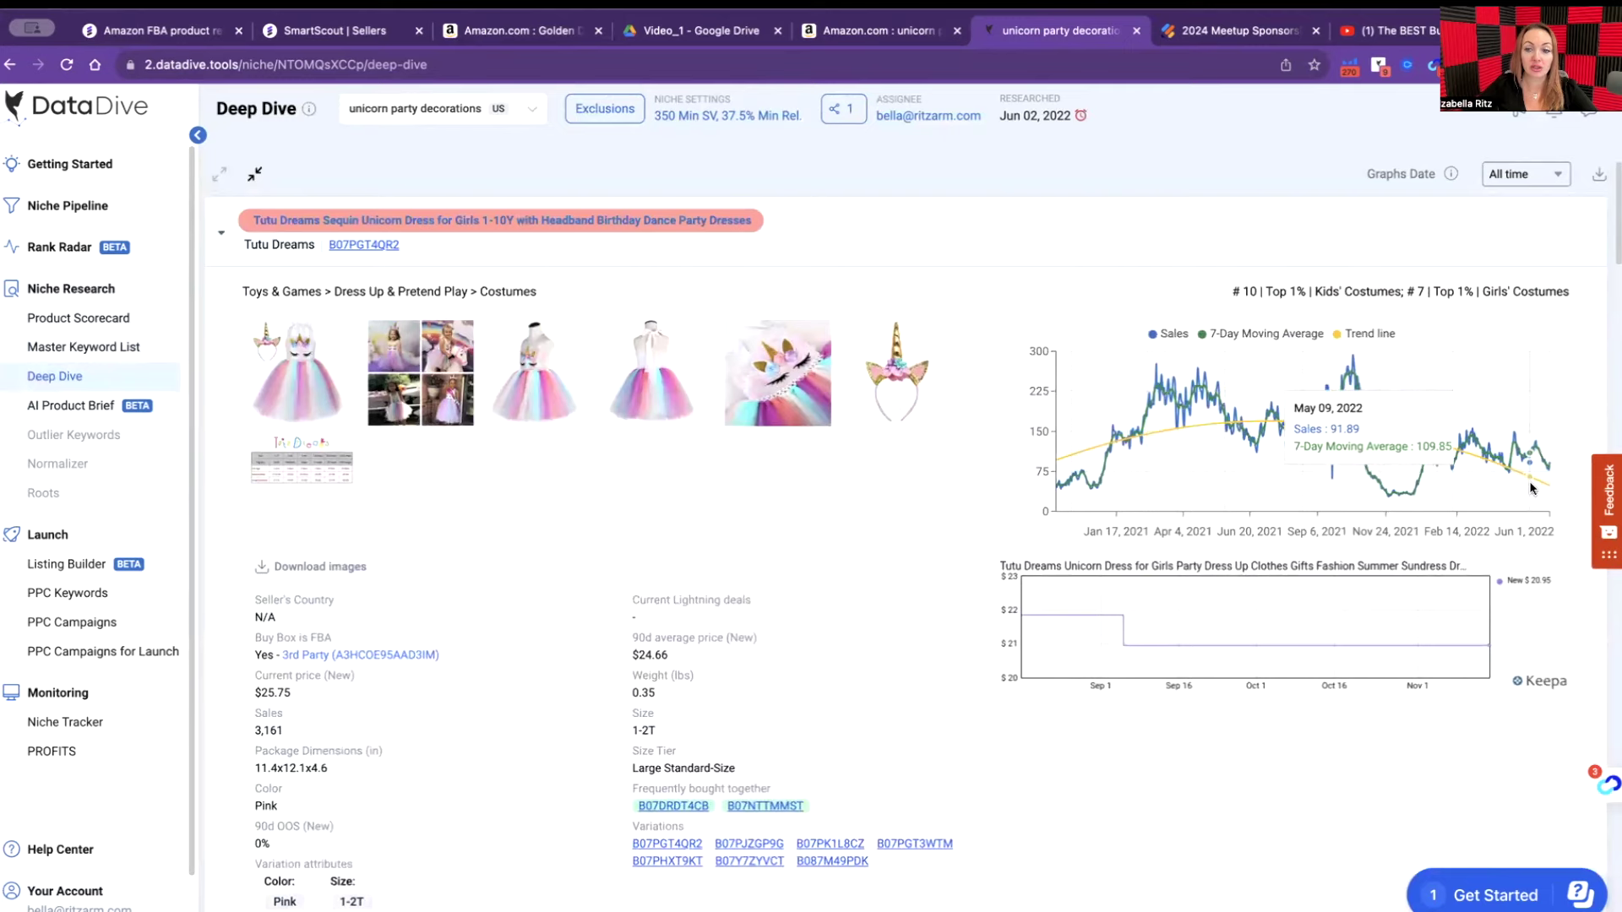
{"action": "scroll", "coordinate": [1529, 480], "scroll_direction": "down", "scroll_amount": 10}
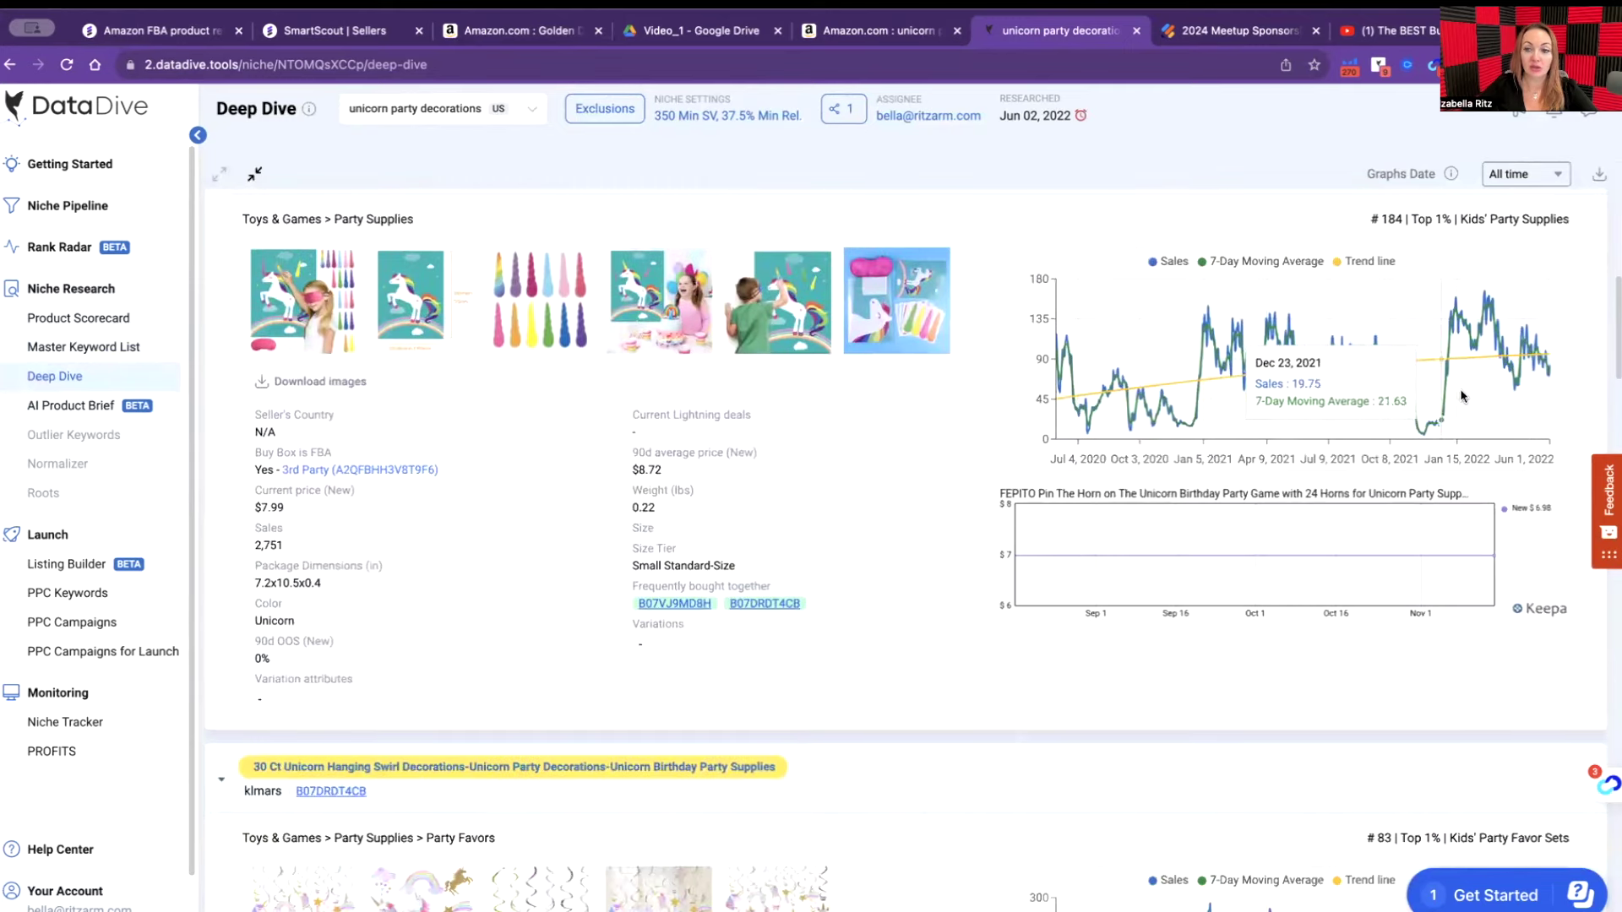
{"action": "scroll", "coordinate": [1488, 402], "scroll_direction": "down", "scroll_amount": 5}
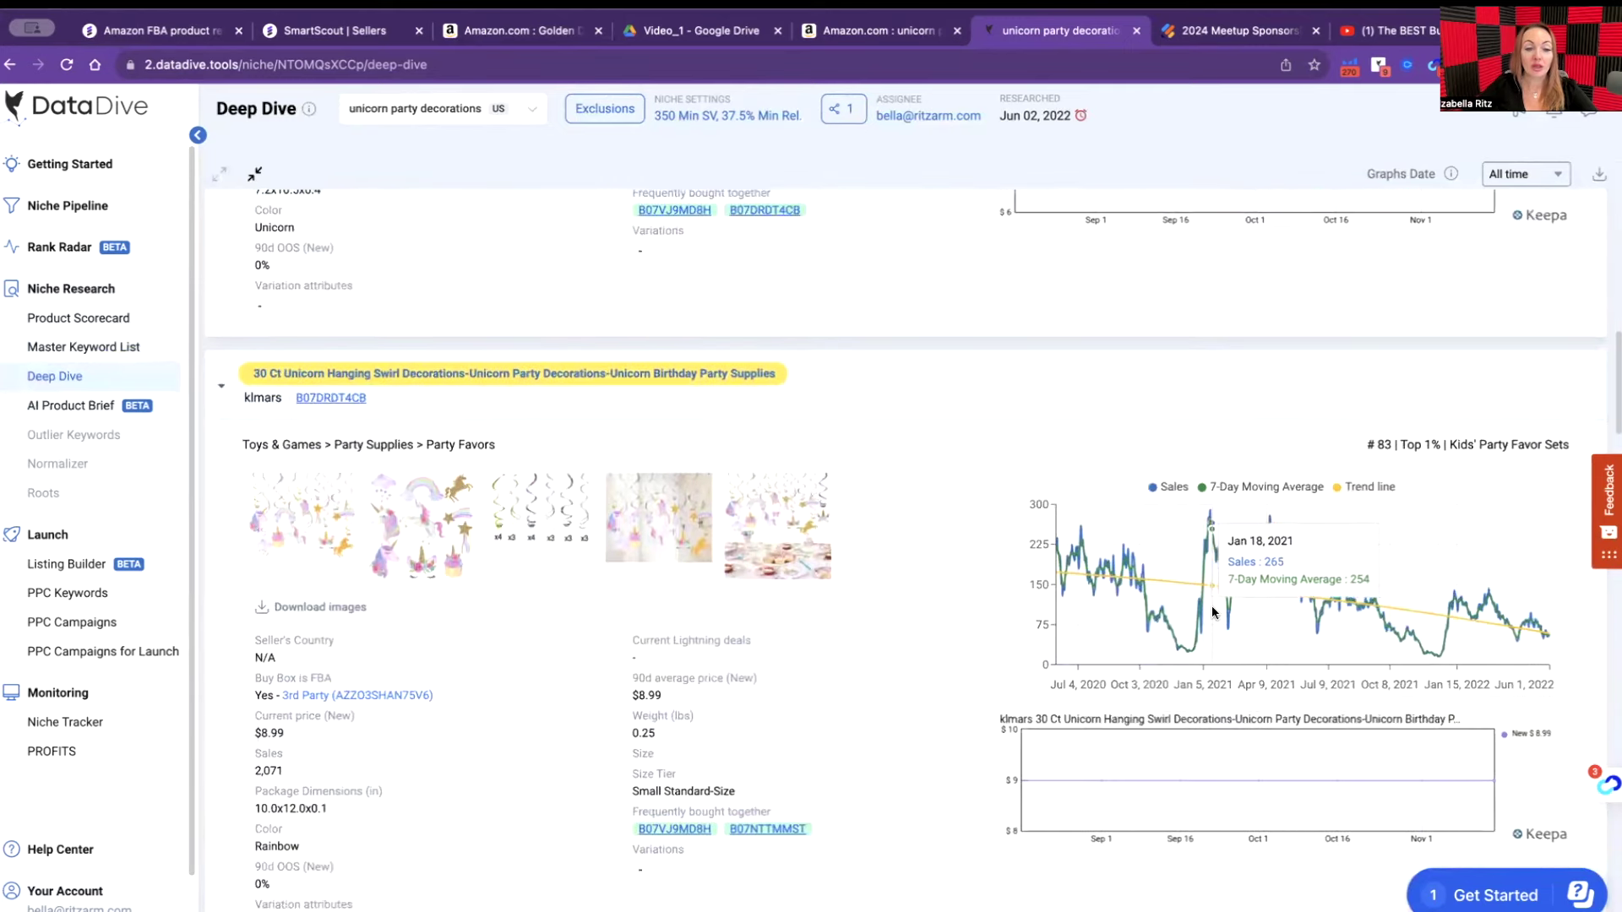
{"action": "scroll", "coordinate": [1212, 611], "scroll_direction": "up", "scroll_amount": 1}
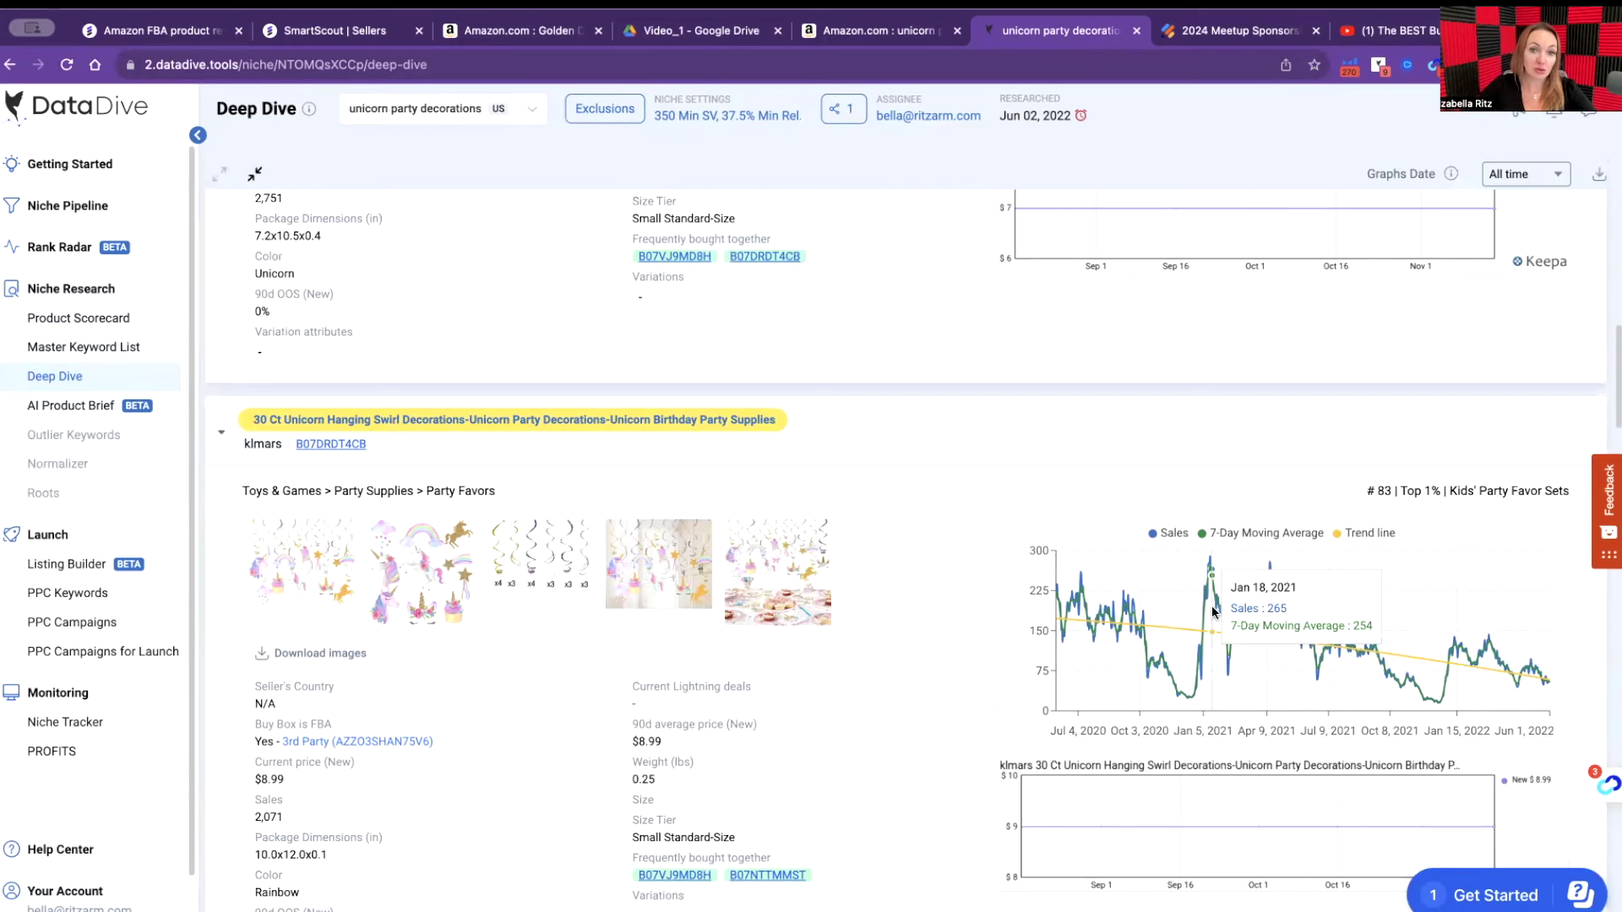
{"action": "scroll", "coordinate": [892, 597], "scroll_direction": "down", "scroll_amount": 6}
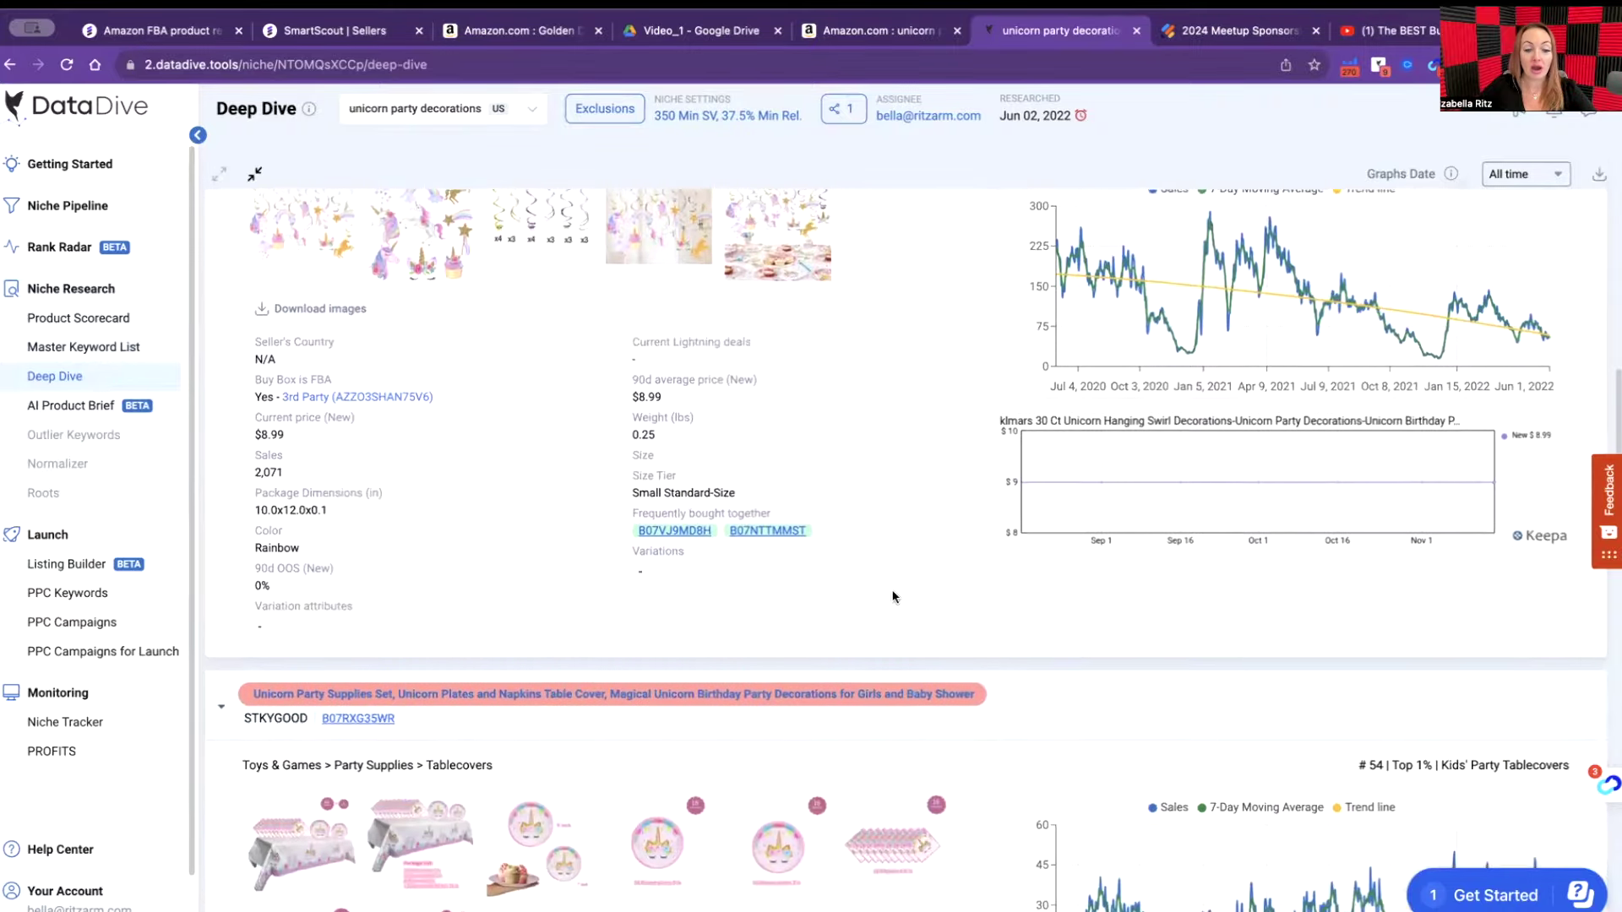
{"action": "scroll", "coordinate": [893, 596], "scroll_direction": "down", "scroll_amount": 3}
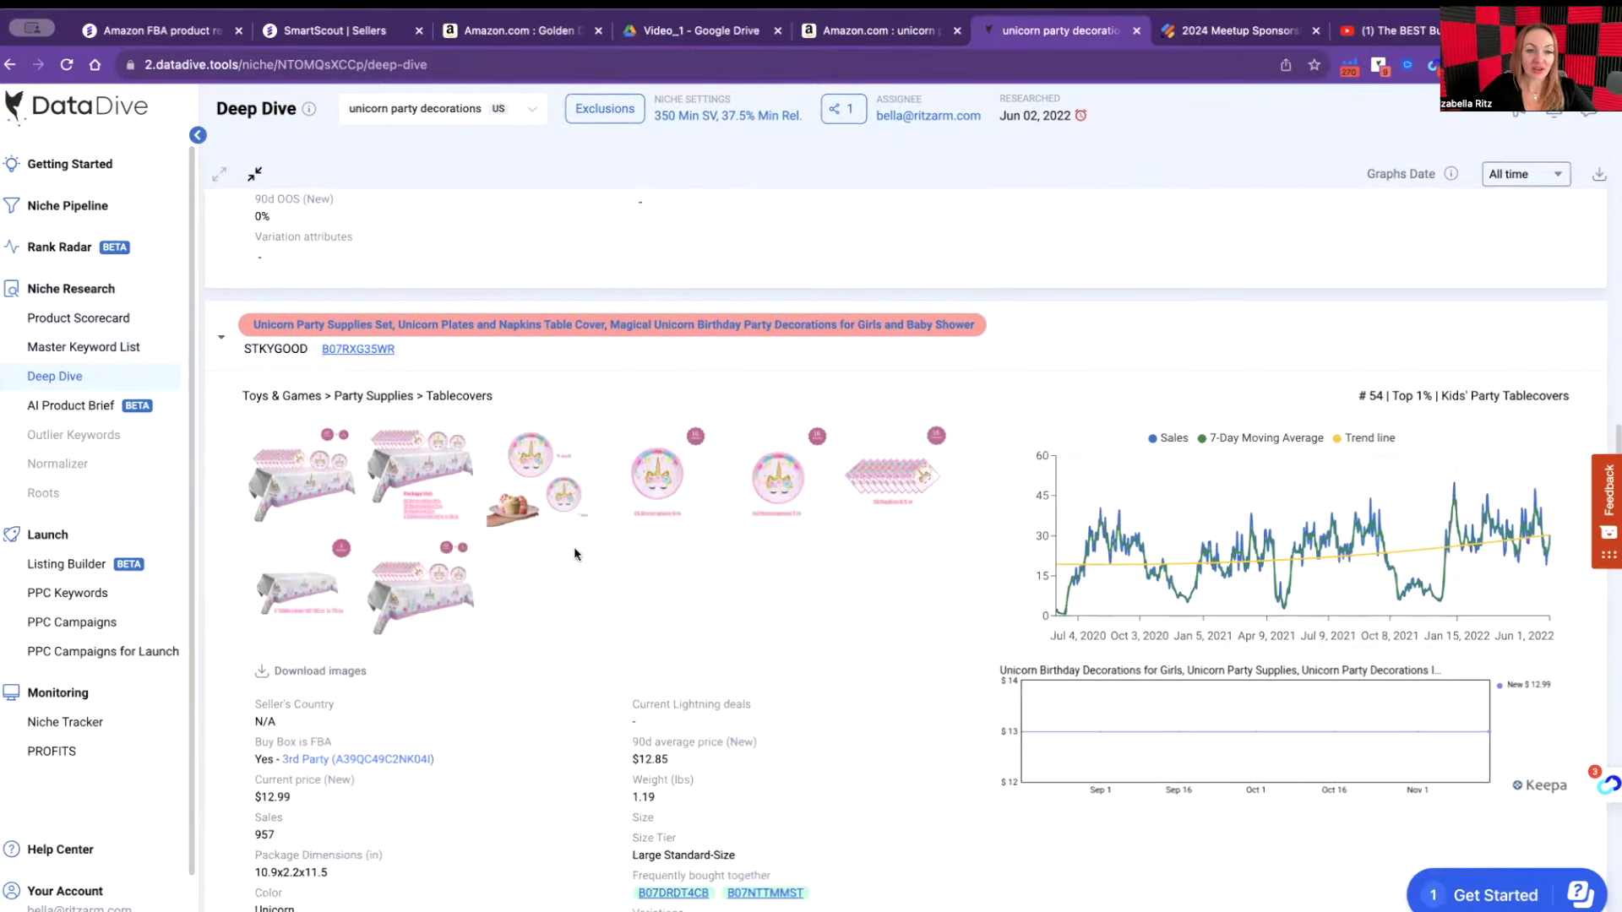
{"action": "mouse_move", "coordinate": [708, 512]}
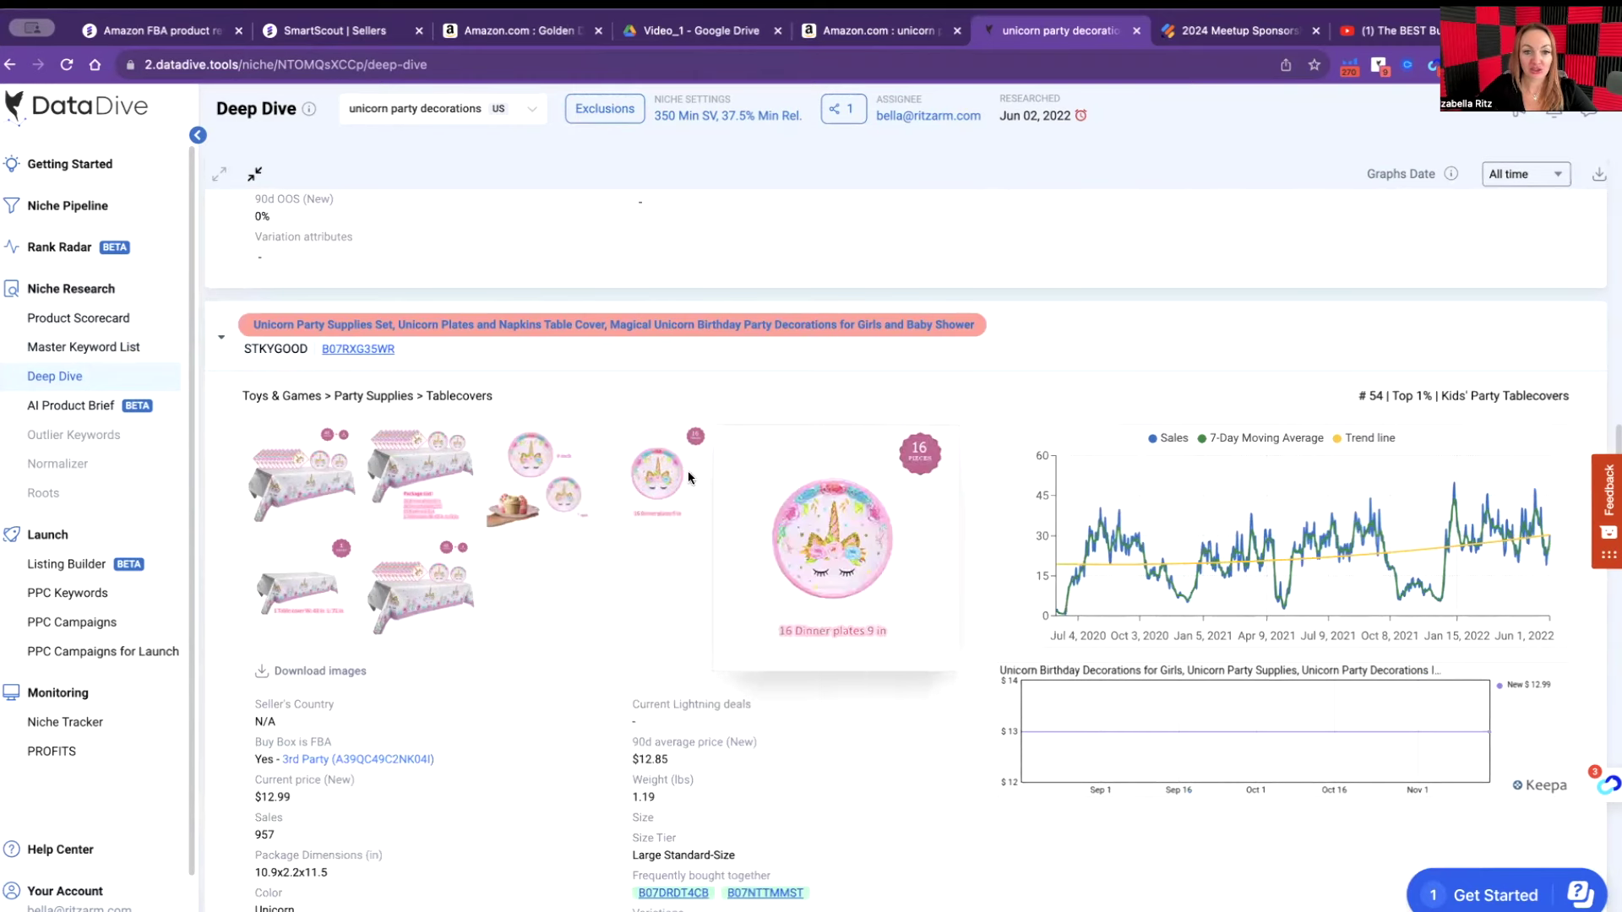
{"action": "mouse_move", "coordinate": [416, 476]}
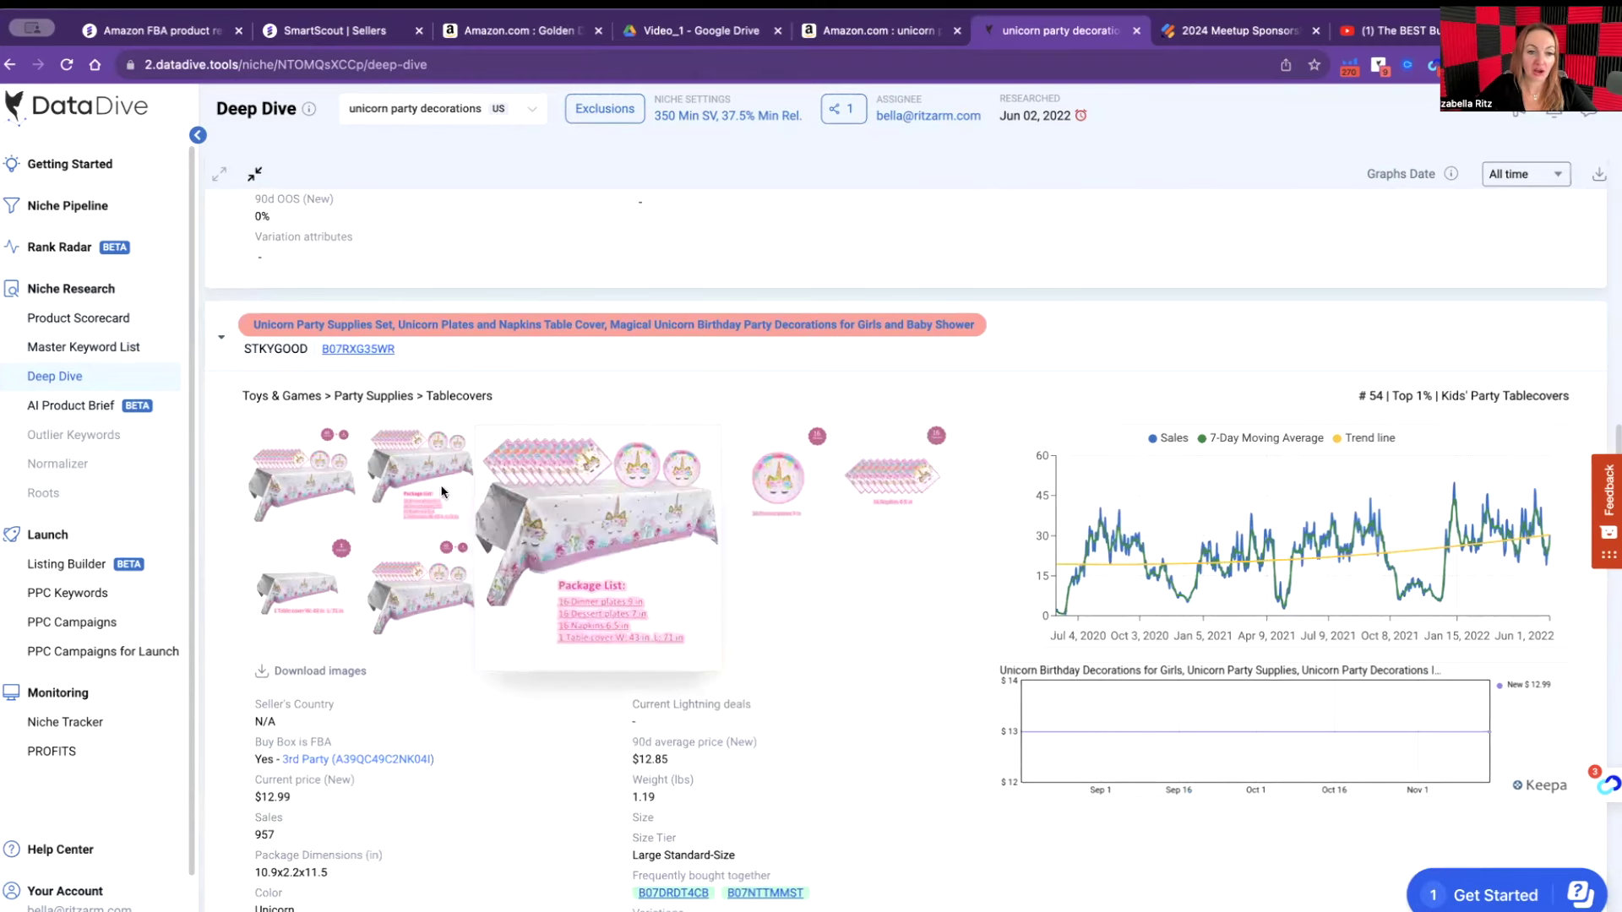